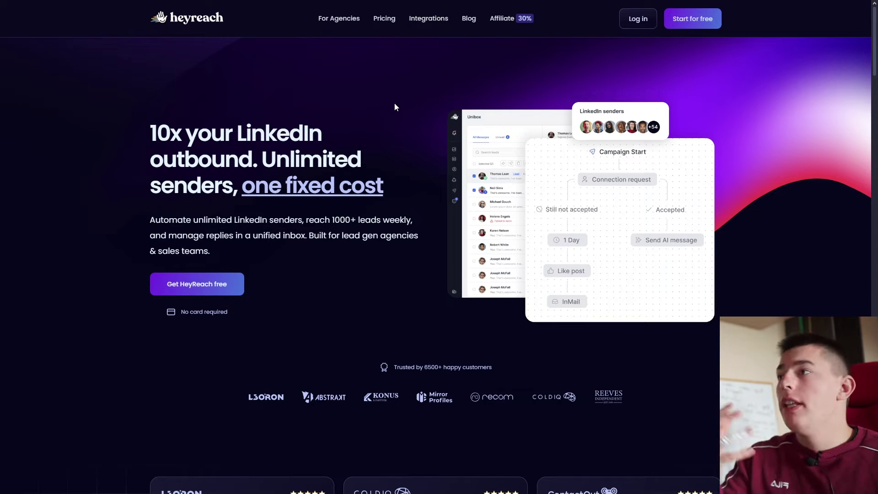
Scroll past the homepage features and testimonials to the Starter, Agency and Unlimited pricing plans
scroll(388, 140, down, 2)
scroll(389, 139, down, 8)
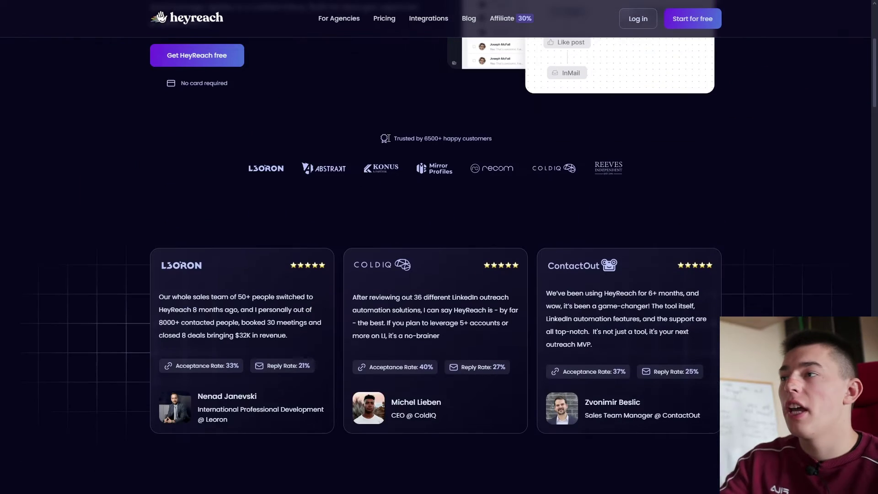
scroll(388, 141, down, 5)
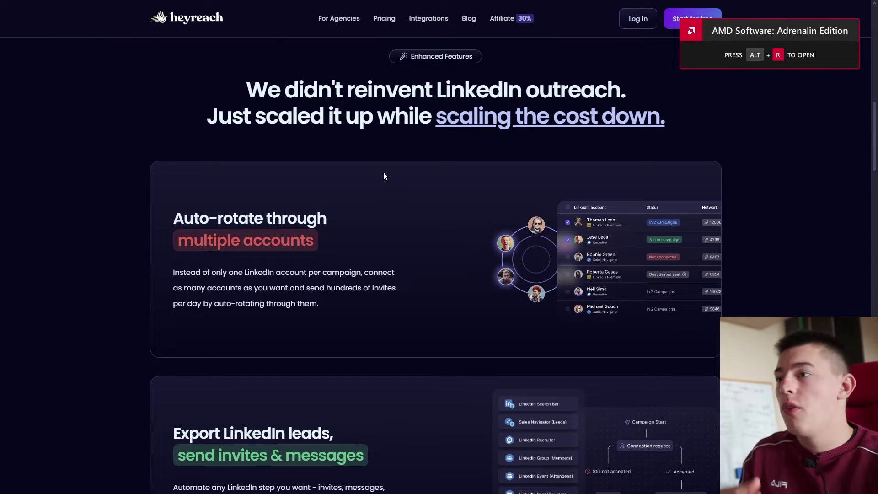
scroll(384, 178, down, 1)
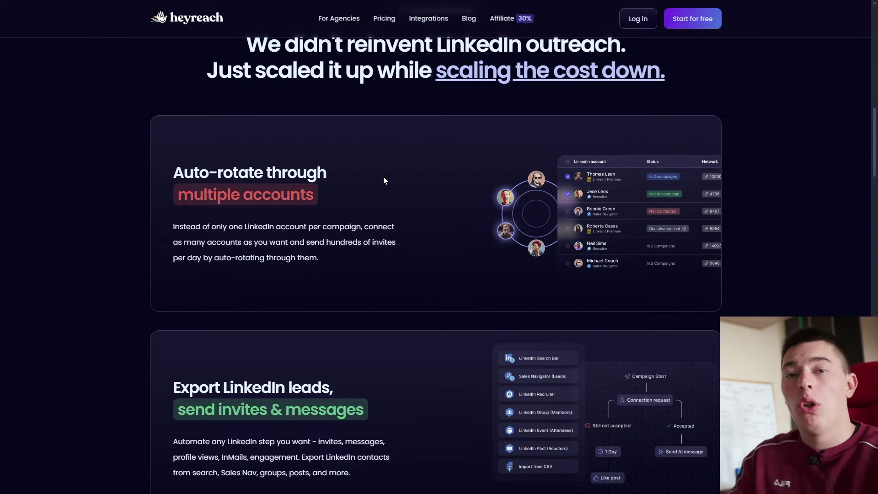
scroll(383, 180, down, 4)
scroll(340, 241, down, 11)
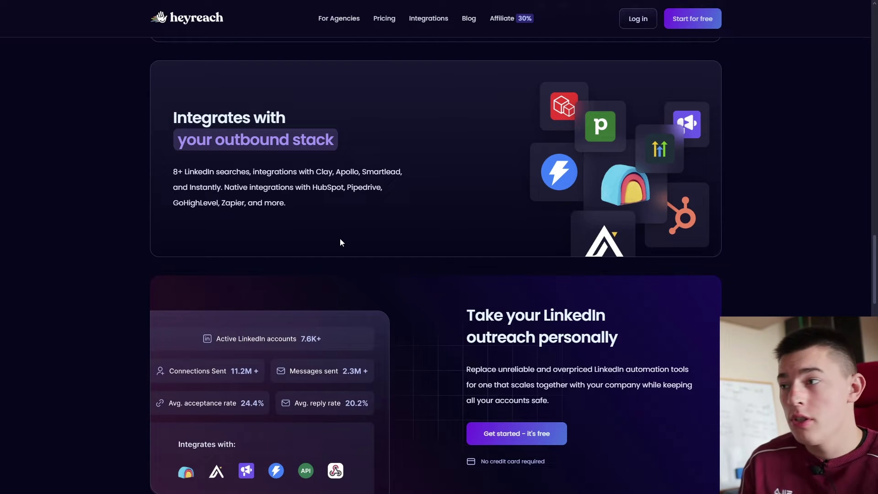
scroll(339, 242, down, 1)
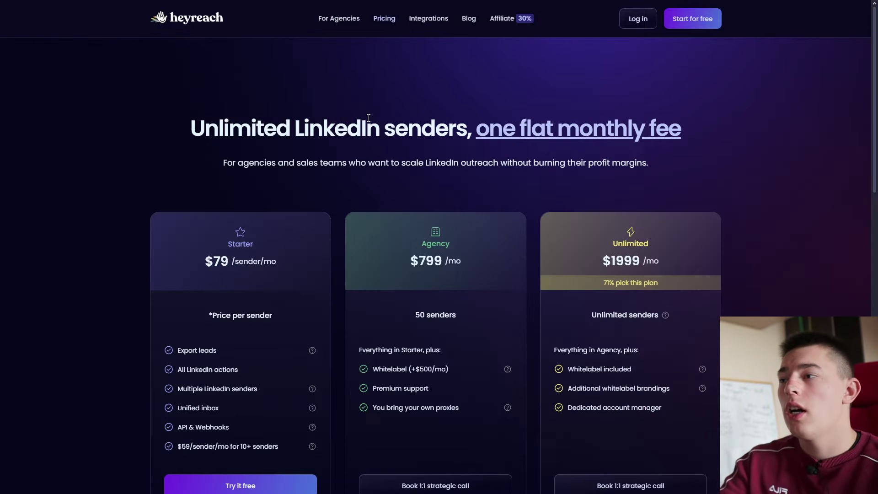
scroll(316, 161, down, 1)
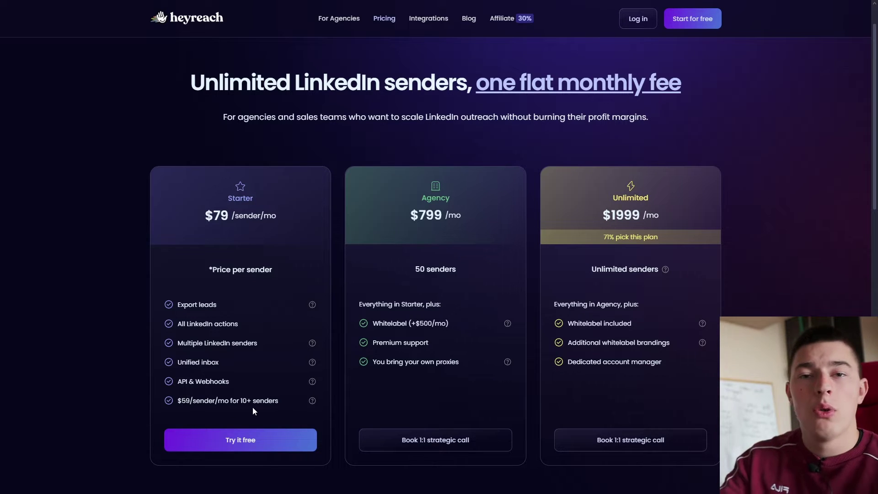
mouse_move(310, 309)
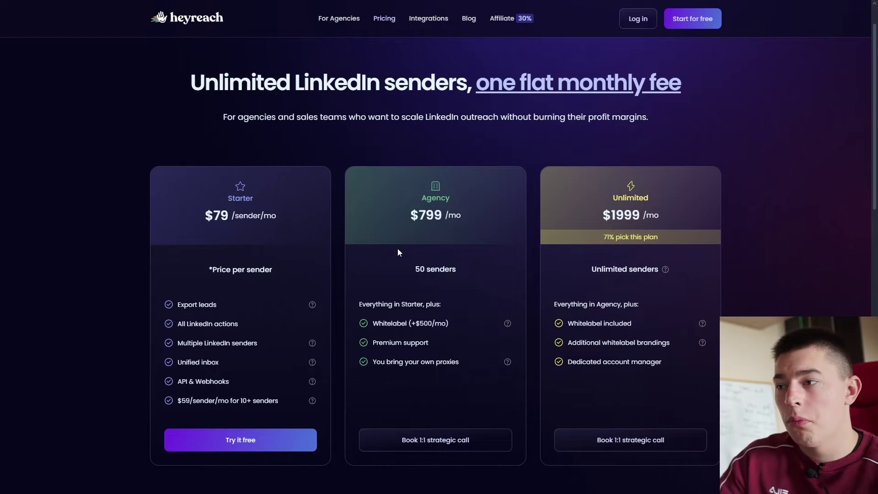
scroll(396, 249, down, 3)
scroll(396, 251, up, 4)
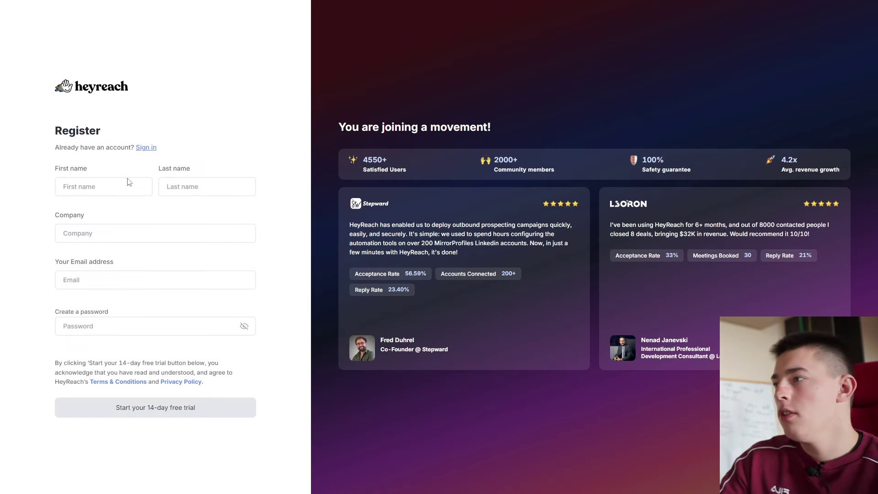
Register a trial account with first and last name, company salesforge, an e-mail and a password
click(108, 184)
key(Tab)
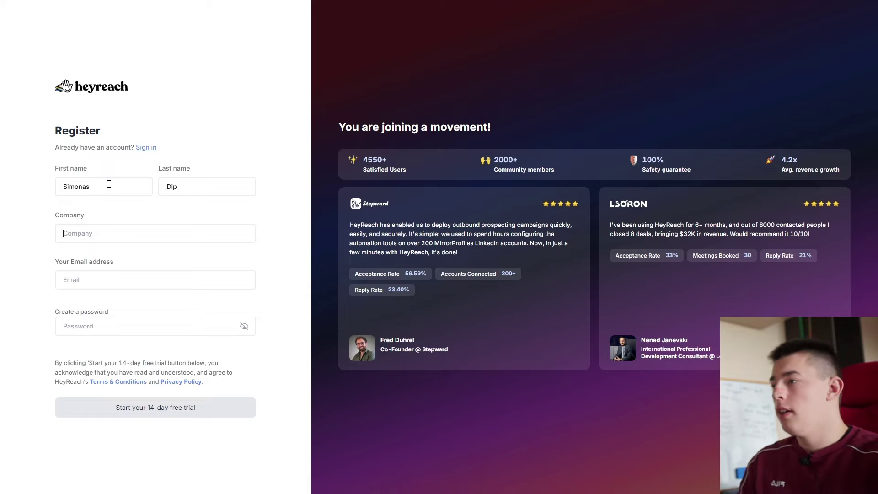
key(Tab)
text(salesforge)
key(Tab)
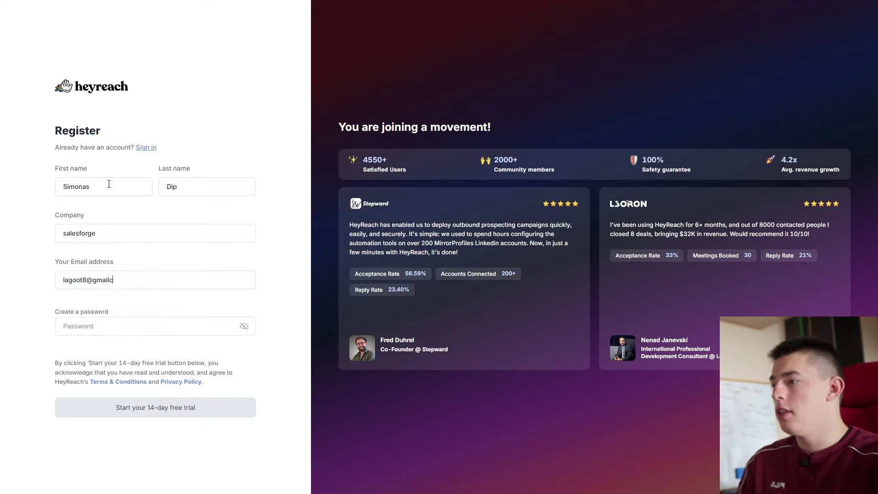
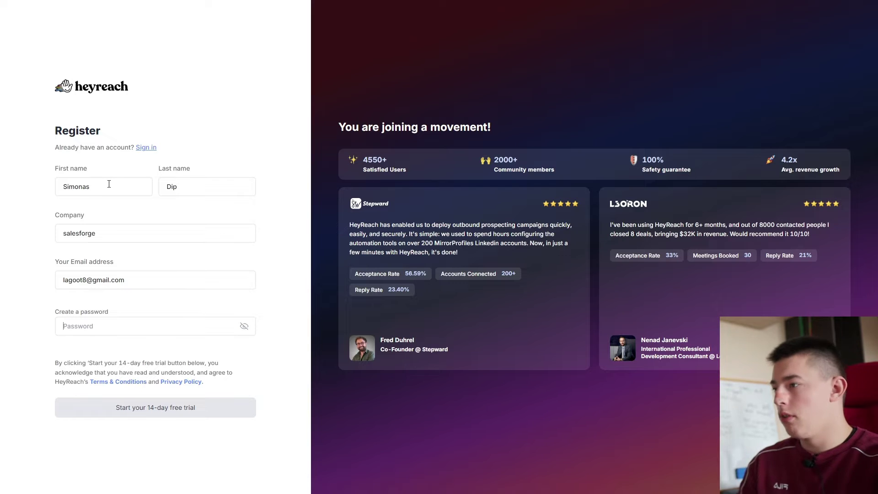
text(********************)
key(Return)
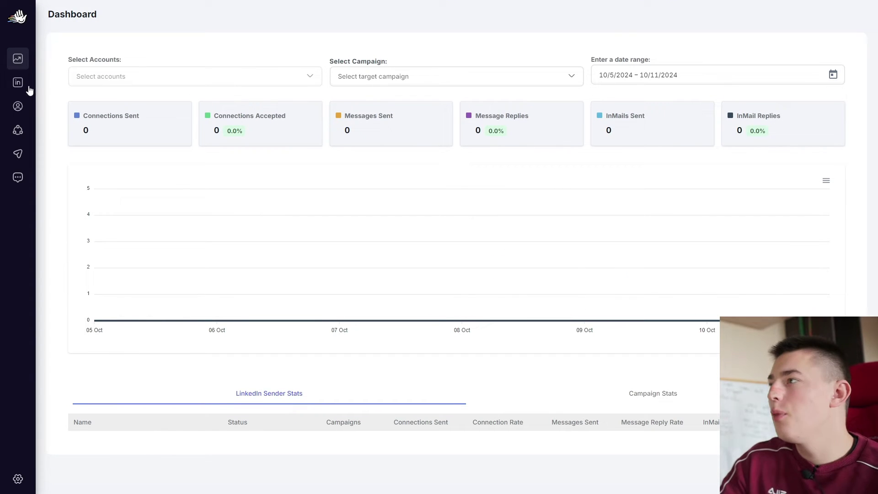
Link a LinkedIn account via the Chrome extension, tracking only conversations started from HeyReach
click(26, 86)
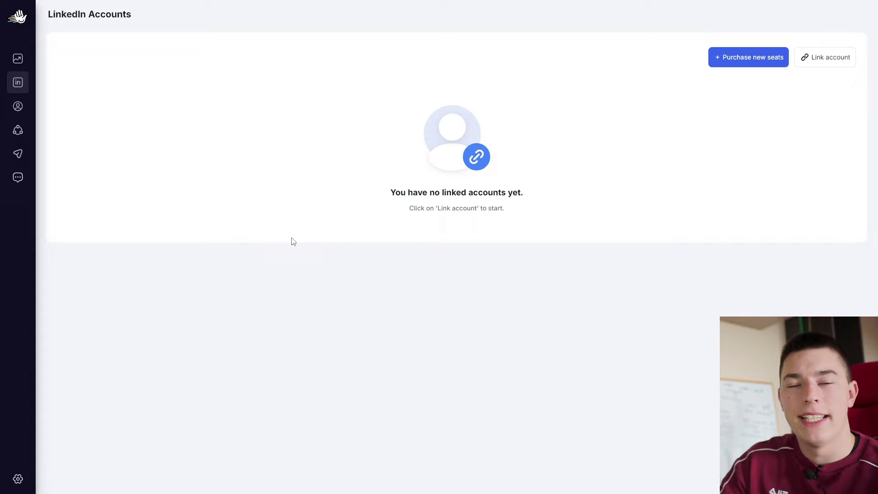
click(825, 59)
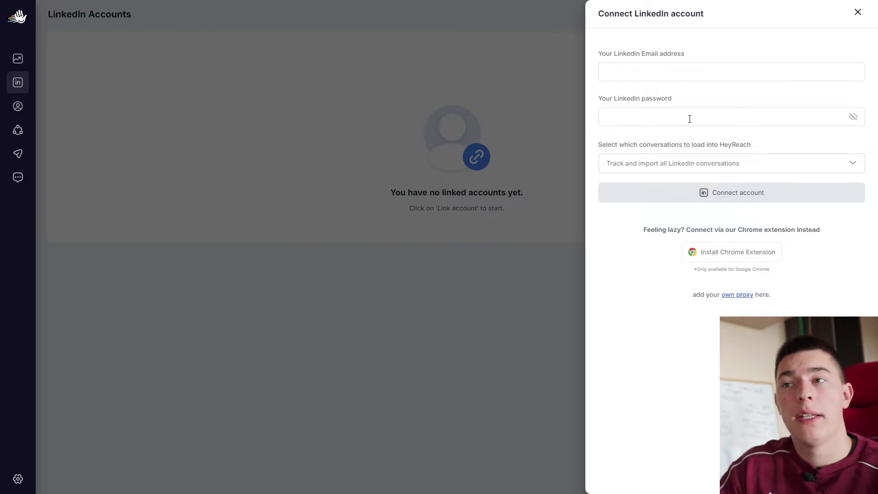
click(726, 259)
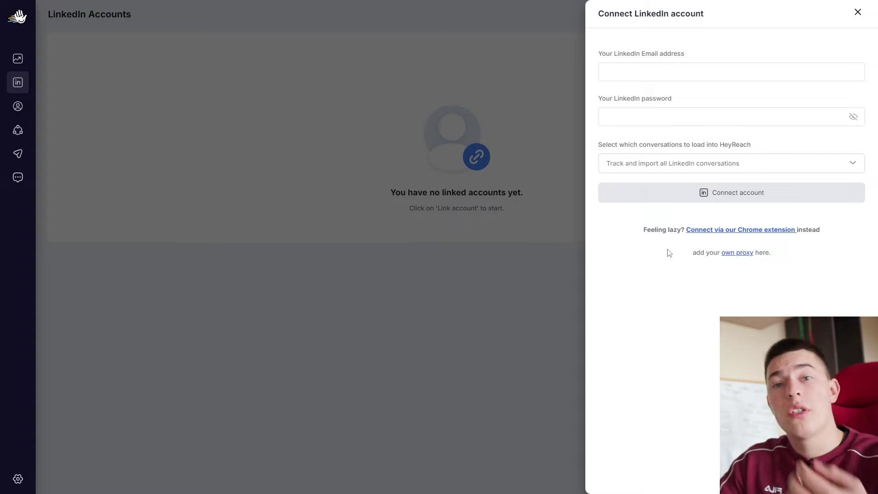
click(736, 231)
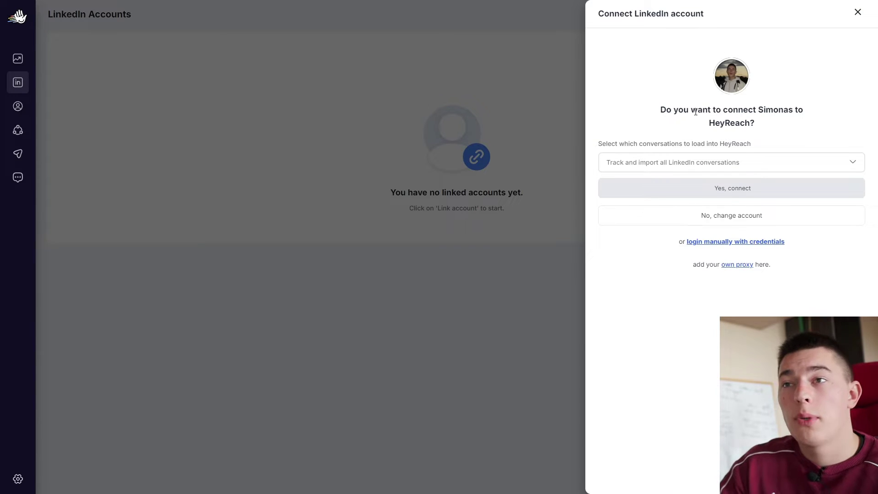
click(790, 167)
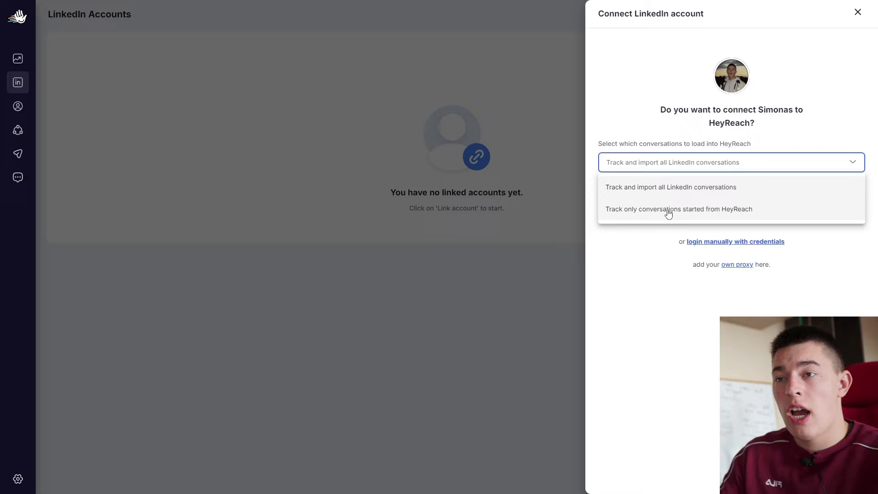
click(668, 210)
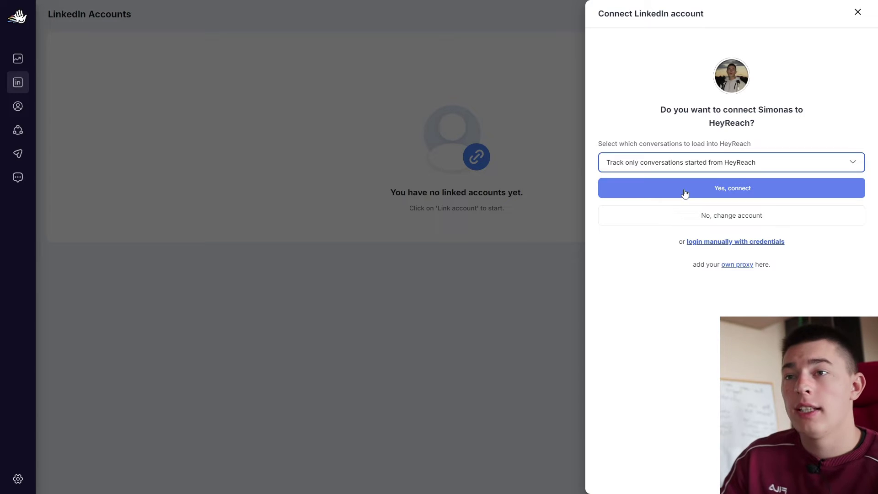
click(684, 189)
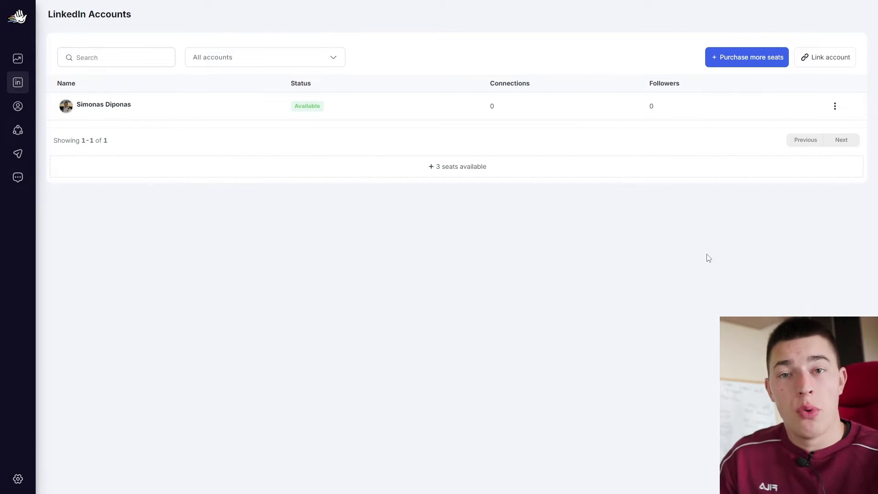
Open the three-dot actions menu on the linked account's row
click(834, 106)
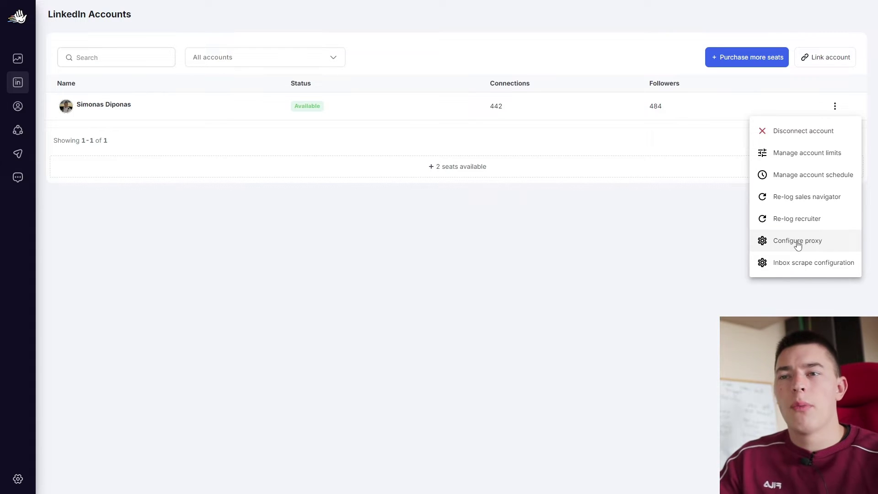
Check the proxy settings, then open account limits and leave Max Follows/day at 40
click(798, 245)
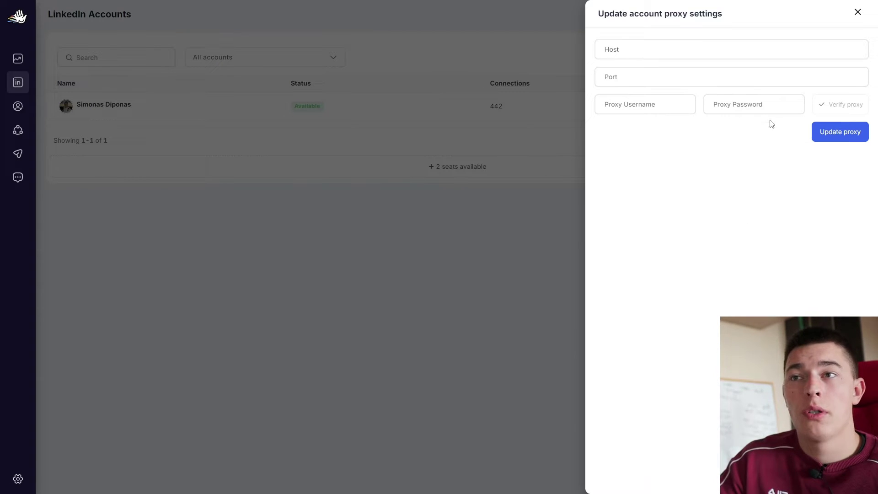
click(520, 259)
click(834, 108)
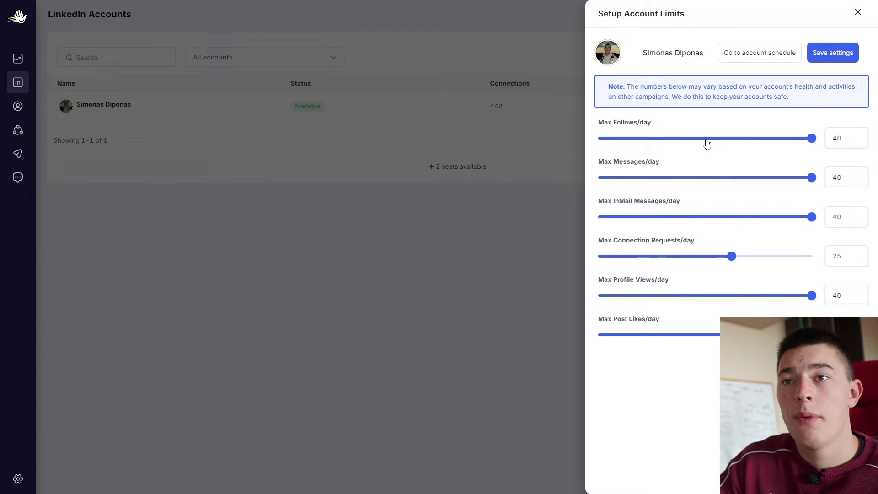
drag(686, 142, 812, 138)
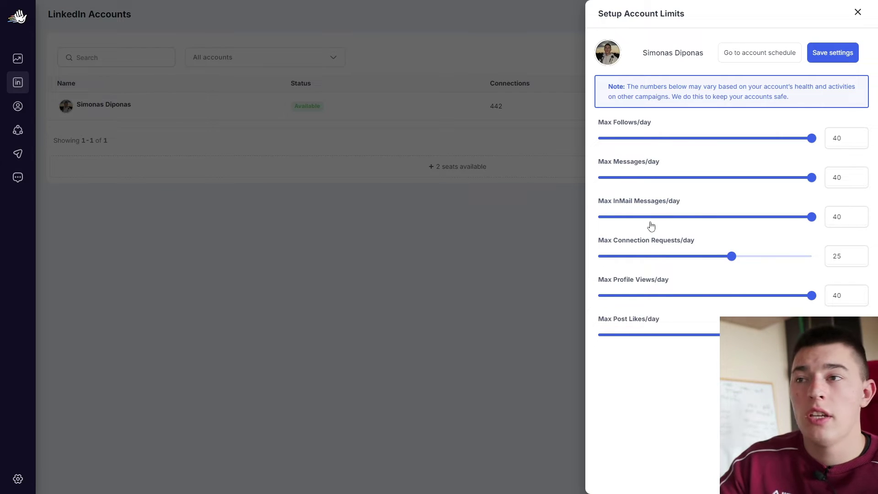
mouse_move(653, 243)
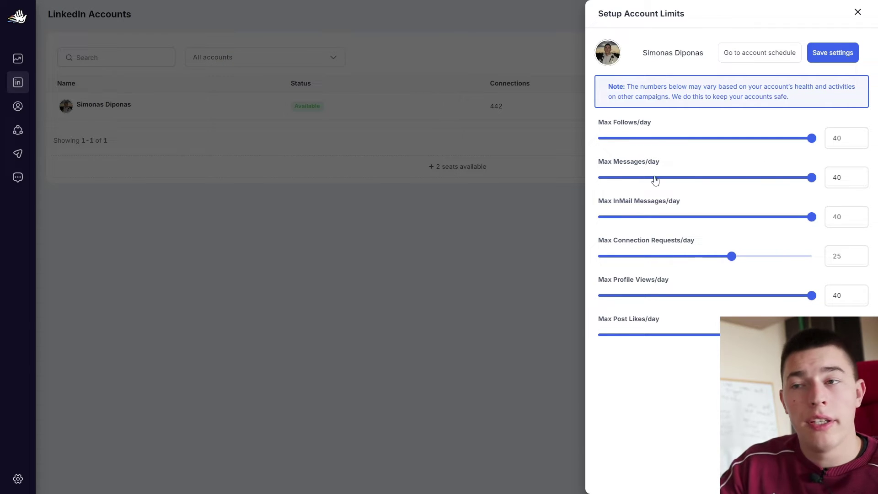
Drop Saturday and Sunday from the account schedule, start Thursday at 12:00, then open the account overview
click(483, 285)
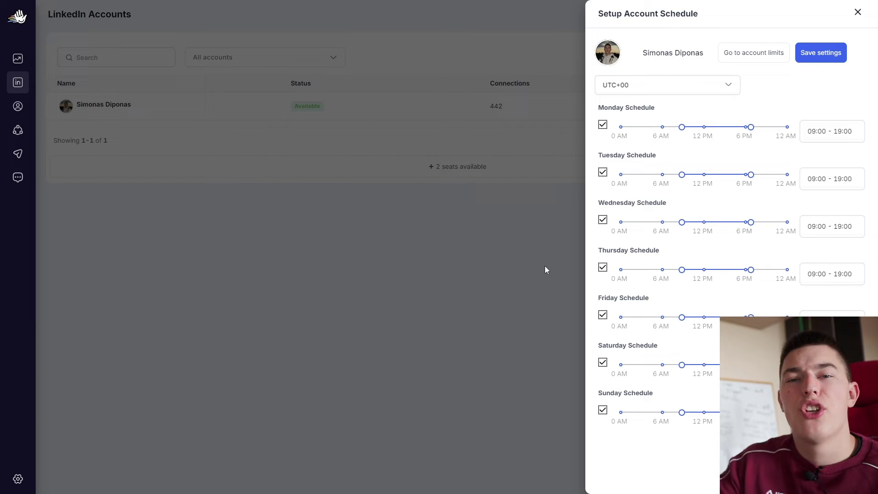
mouse_move(681, 320)
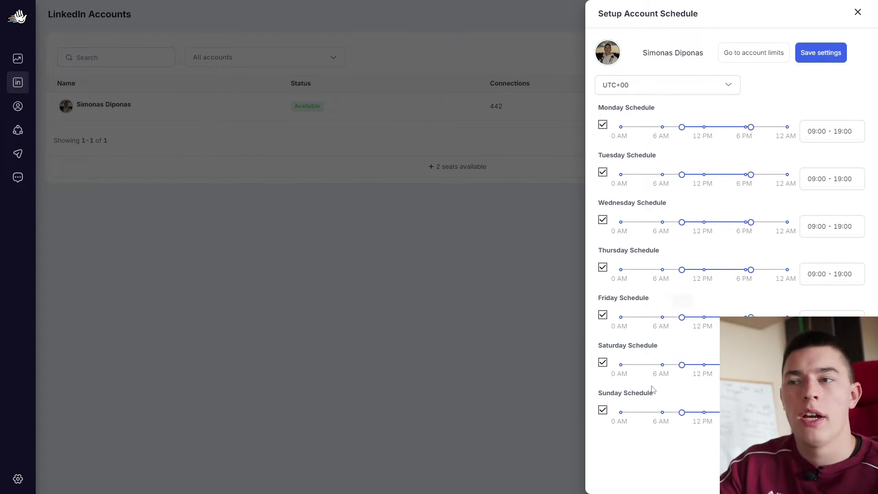
click(603, 410)
click(602, 361)
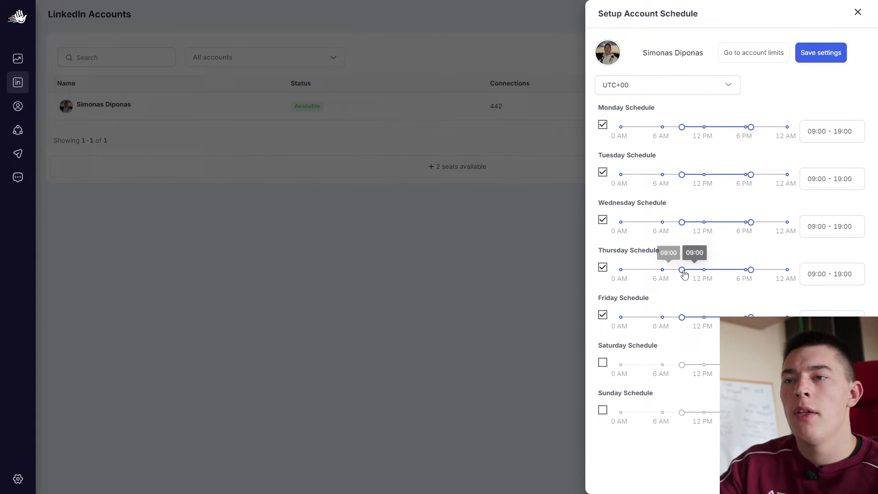
drag(682, 270, 704, 274)
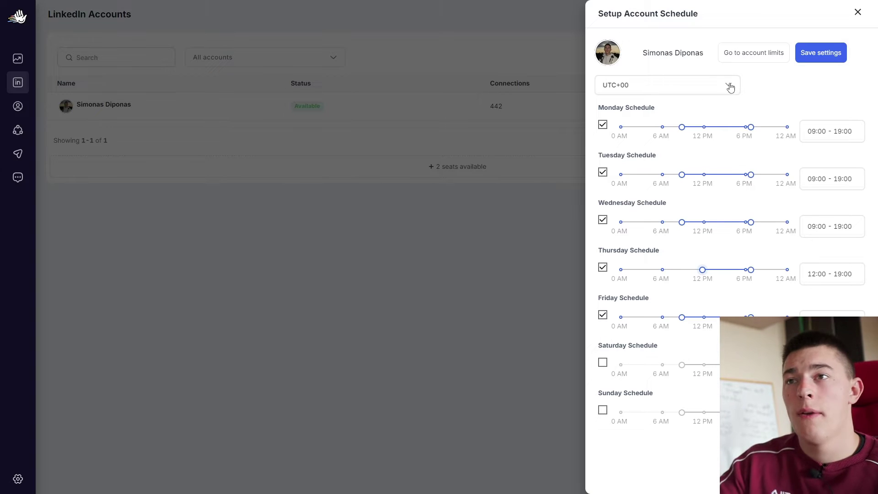
click(858, 13)
click(407, 111)
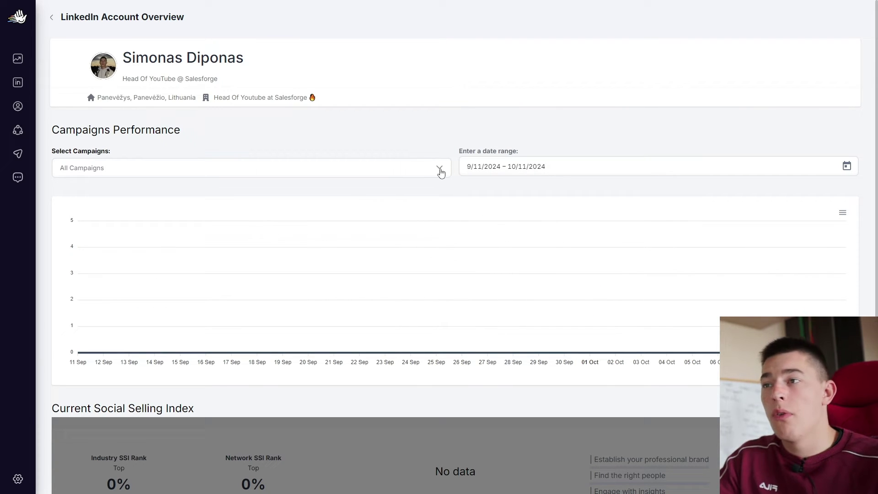
Check the campaign performance filter on the account overview, then go to the Leads page
click(441, 173)
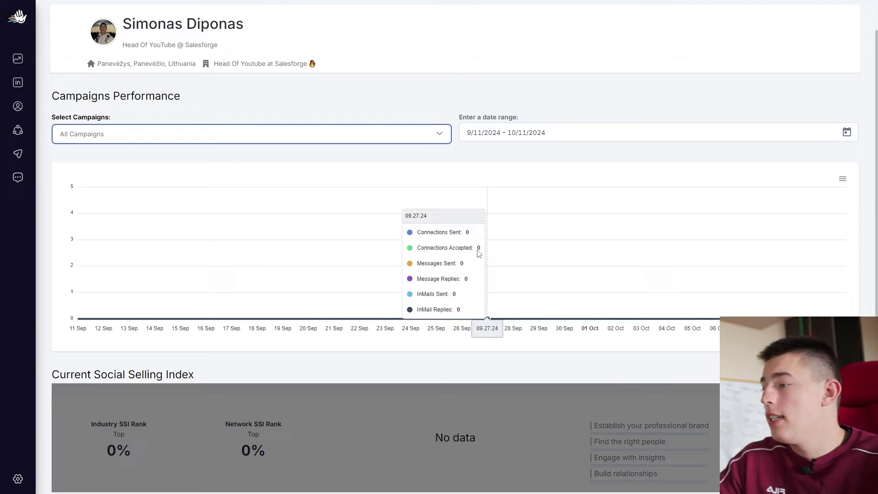
scroll(477, 254, down, 1)
scroll(476, 253, up, 2)
click(18, 107)
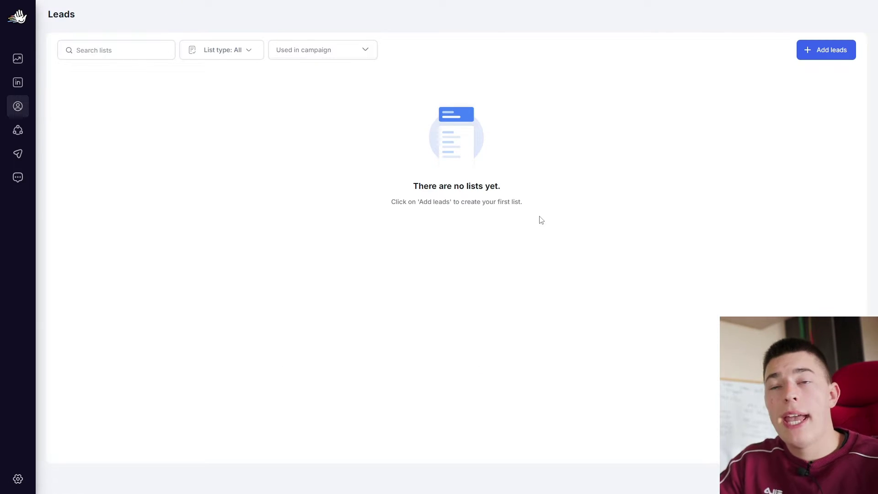
Preview each lead import method, from Sales Navigator to CSV, then choose LinkedIn Search Bar
click(819, 59)
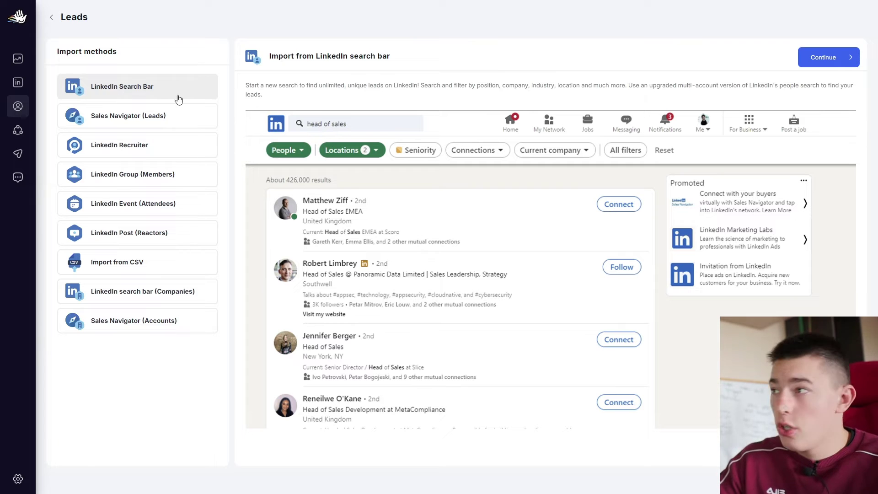
click(148, 125)
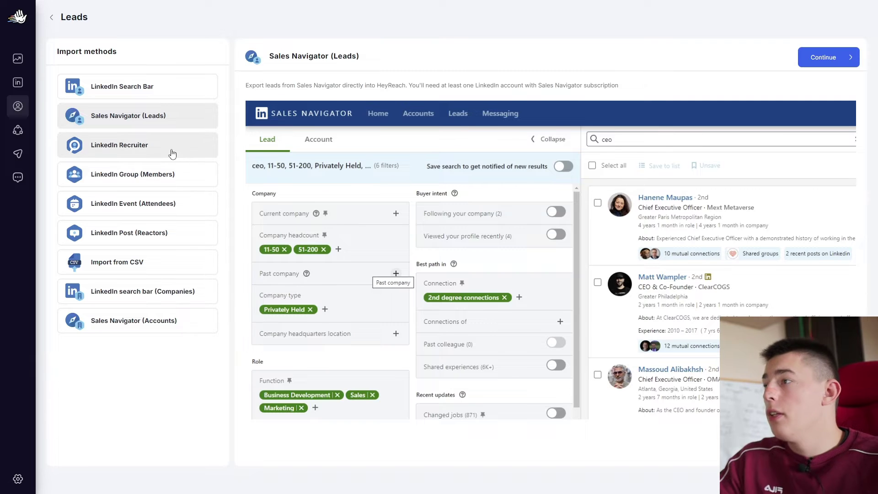
click(142, 145)
click(144, 182)
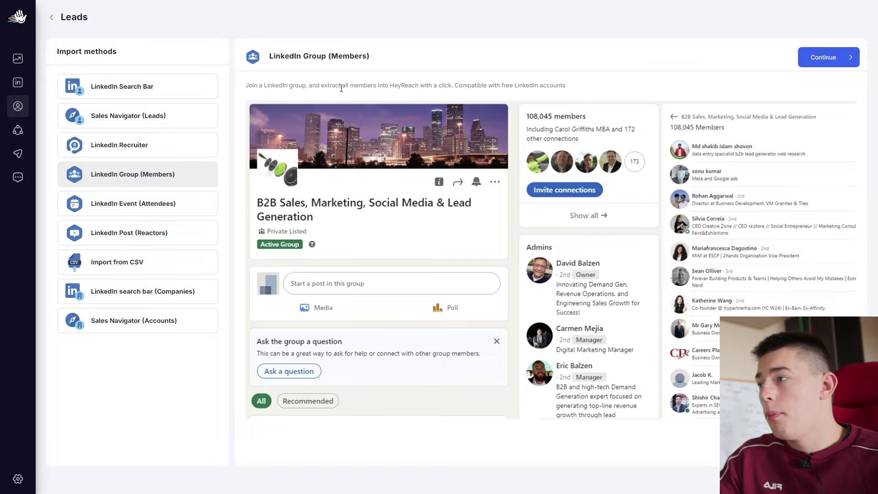
click(159, 204)
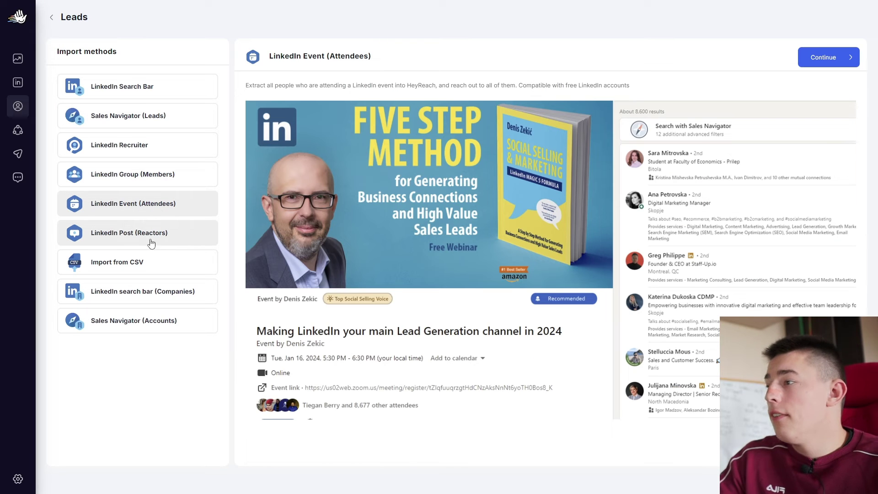
click(183, 235)
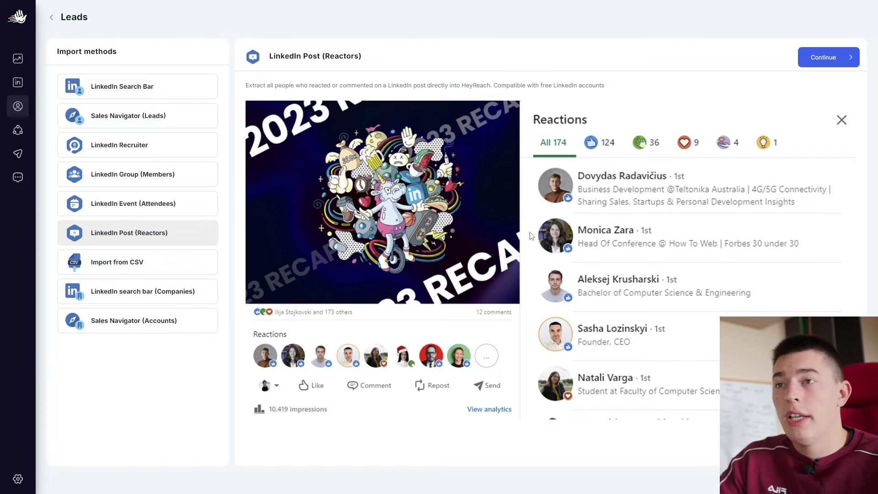
click(160, 271)
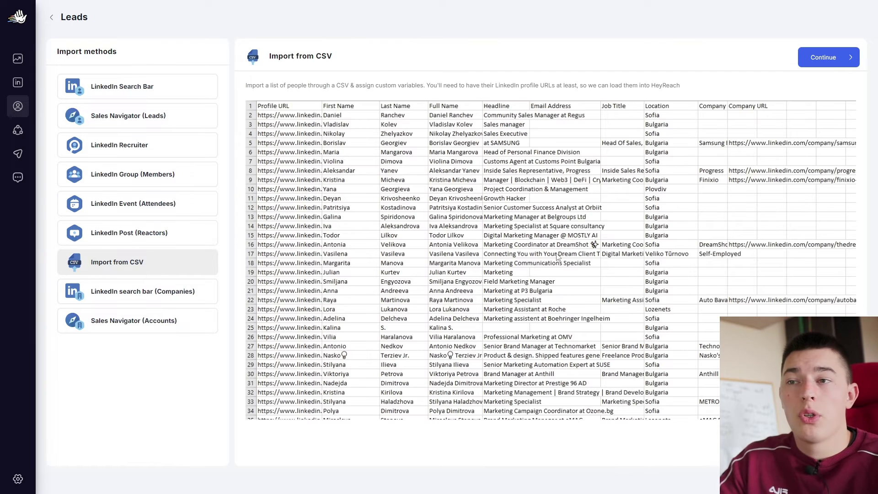
click(132, 300)
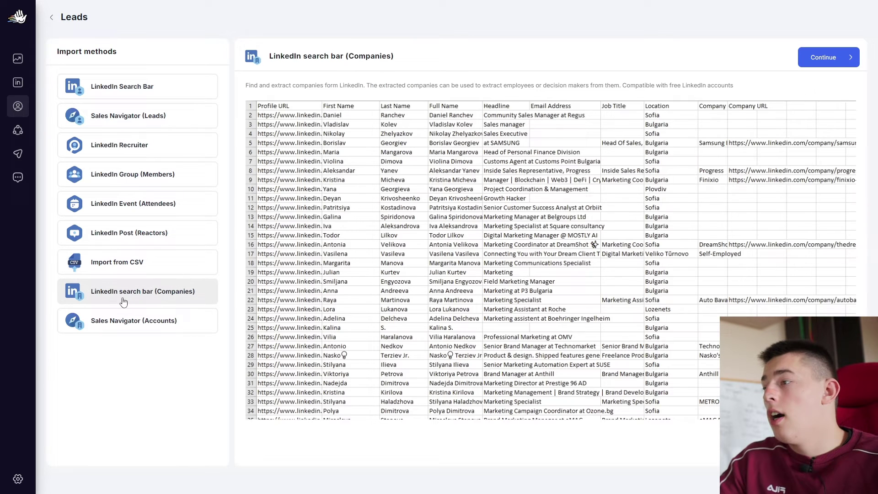
click(137, 324)
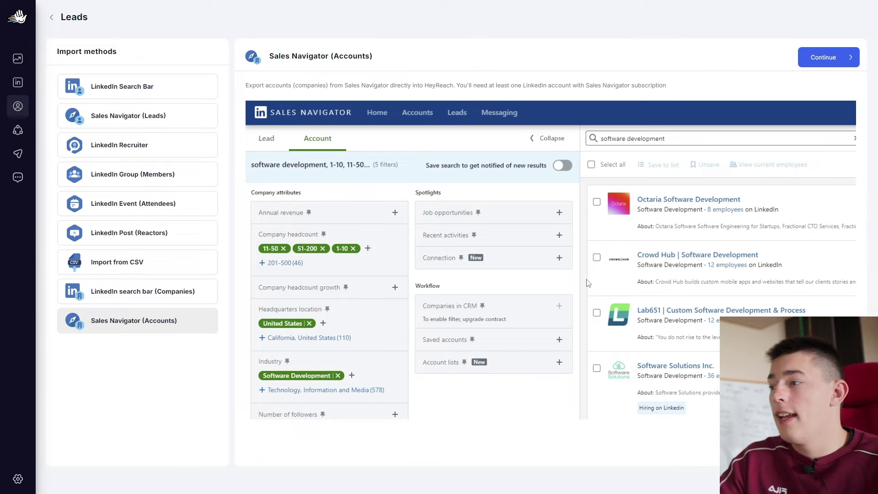
click(169, 87)
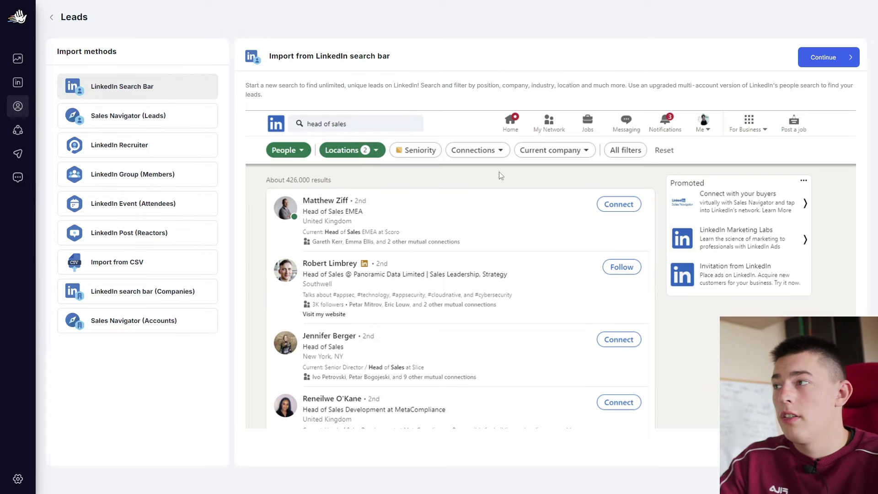
Name the search import list 'first test' and select the linked LinkedIn account
click(825, 64)
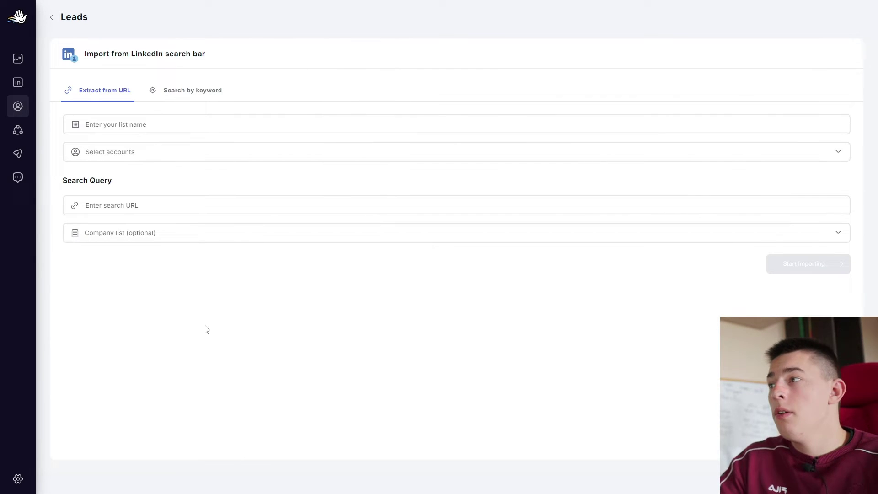
click(146, 127)
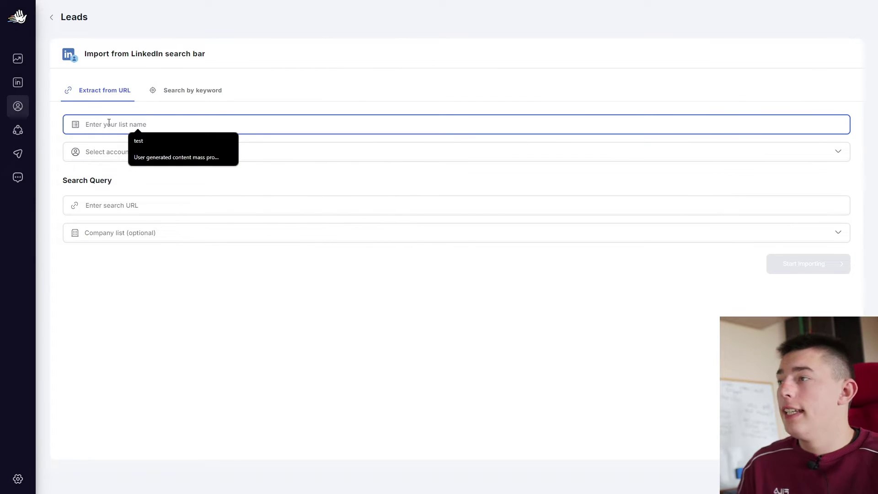
text(first test)
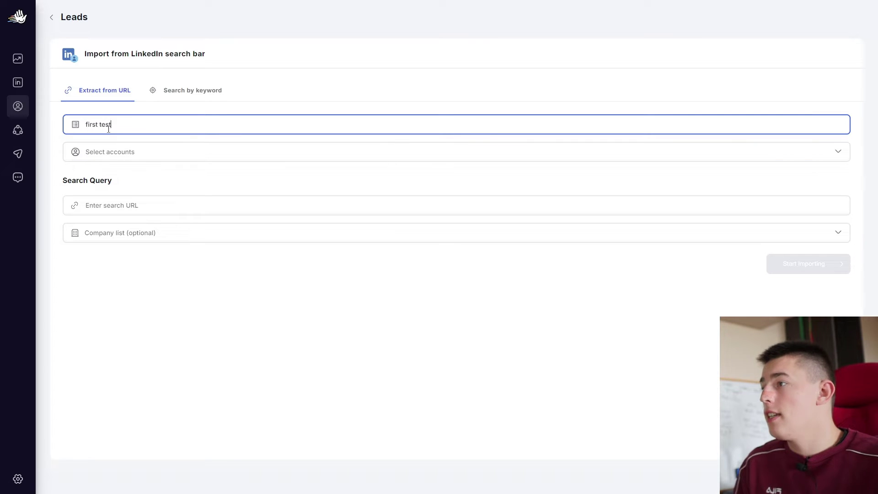
click(108, 154)
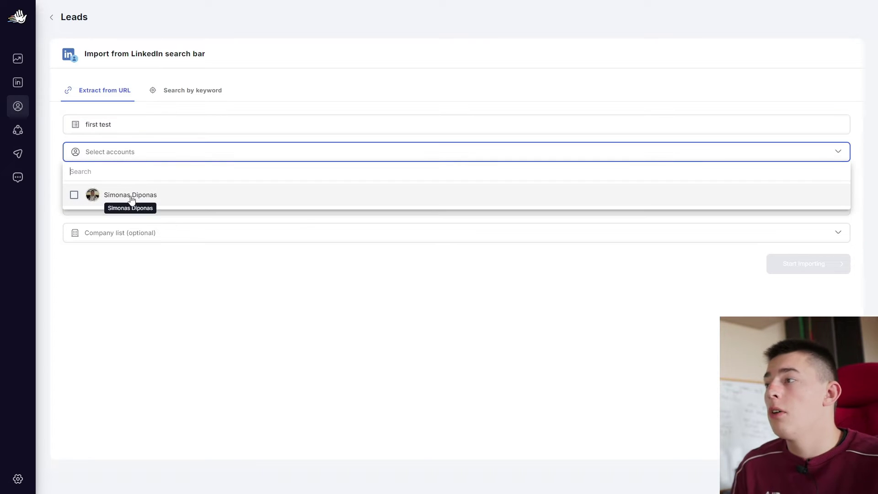
click(131, 197)
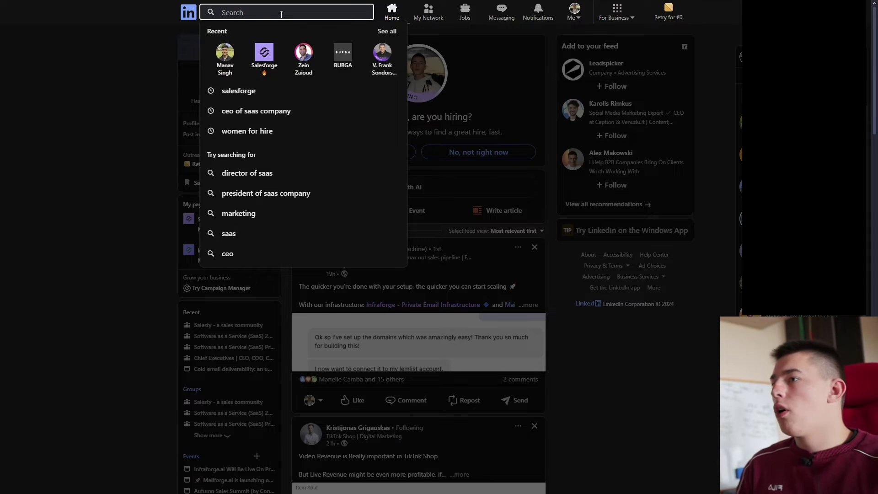
Search LinkedIn people for 'cold email' (about 141,000 results) and select the results page URL
text(cold email)
key(Return)
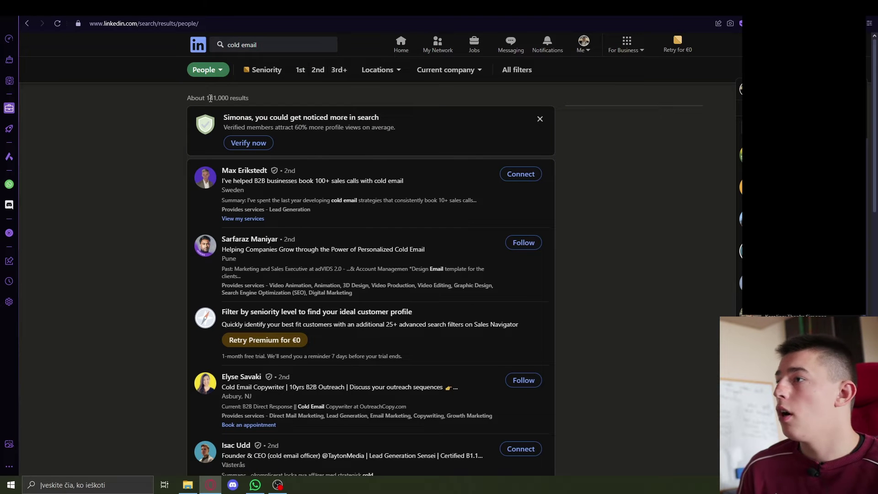
click(210, 23)
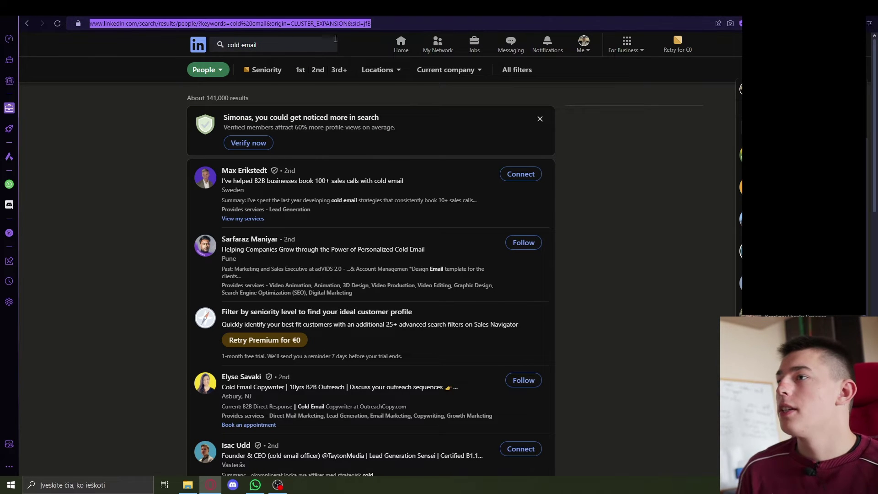
Paste the copied LinkedIn search URL into the first test list's import form and start importing leads
key(ctrl+c)
key(ctrl+Tab)
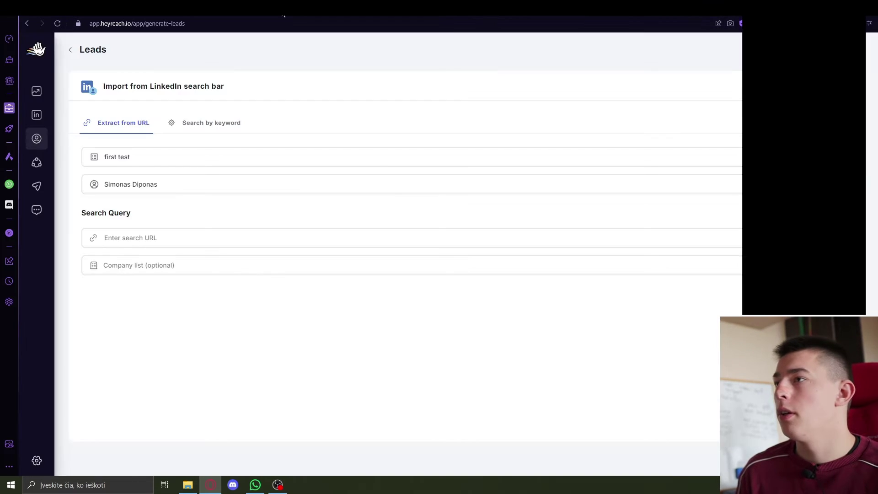
key(F11)
click(141, 205)
key(ctrl+v)
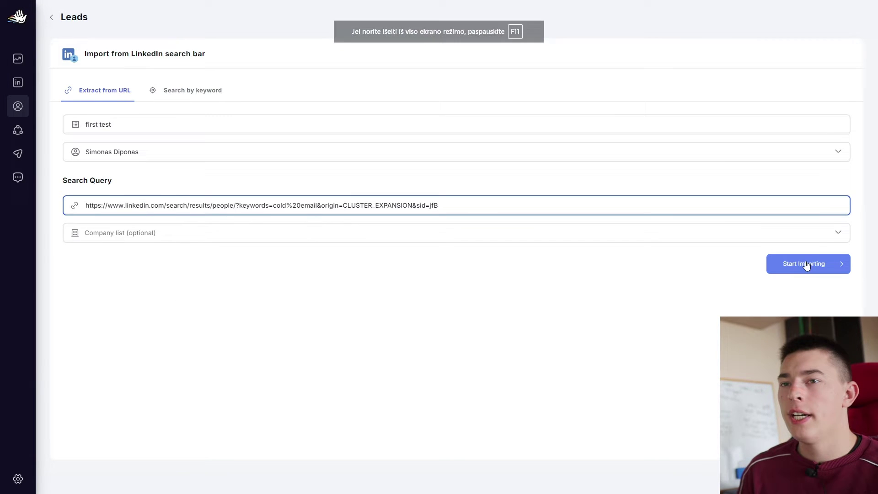
click(808, 263)
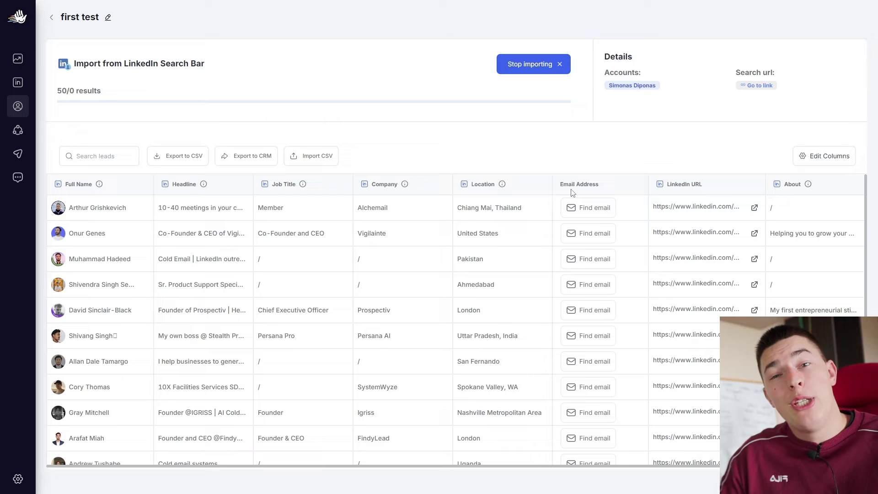
scroll(197, 356, down, 15)
scroll(197, 356, up, 10)
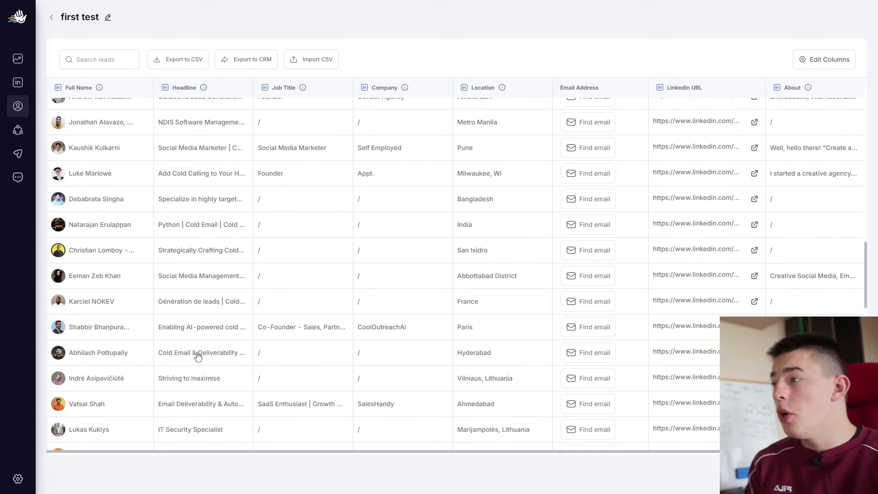
scroll(197, 356, up, 2)
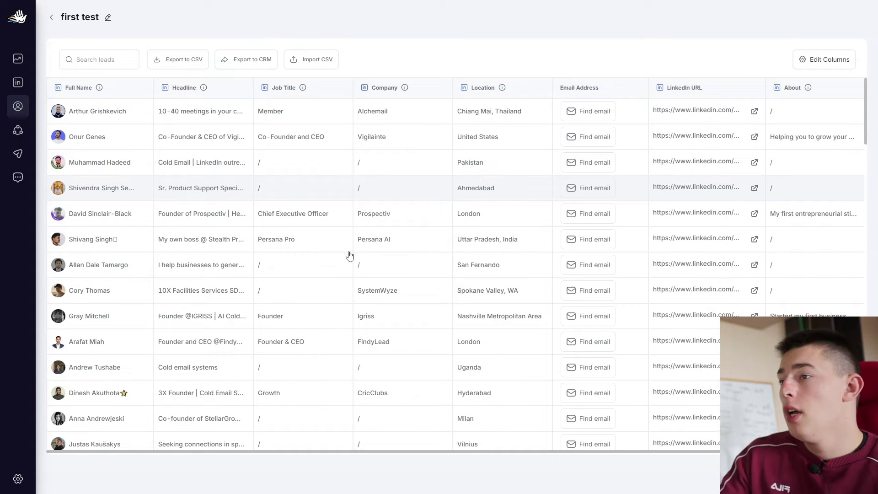
scroll(350, 256, down, 20)
scroll(369, 224, down, 15)
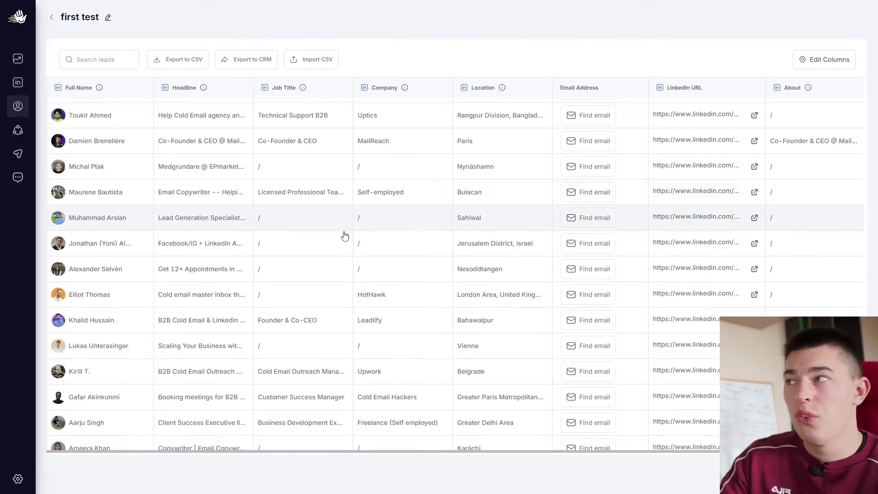
scroll(498, 456, down, 8)
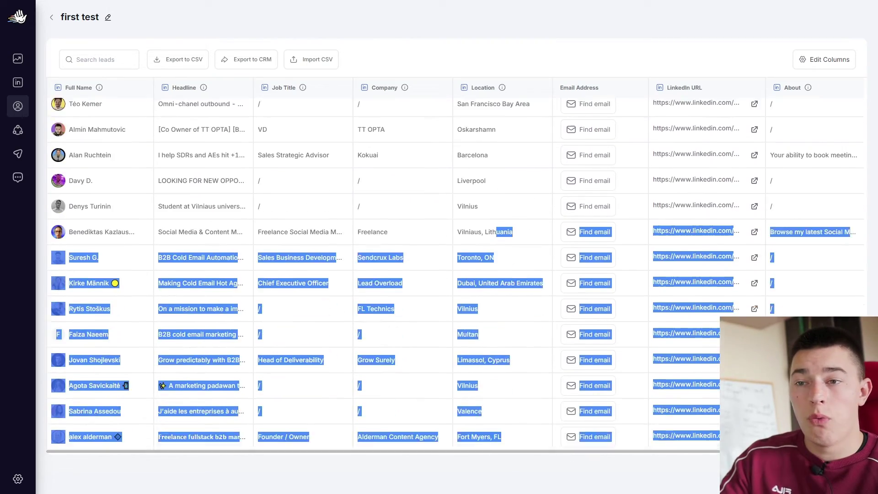
scroll(526, 454, right, 5)
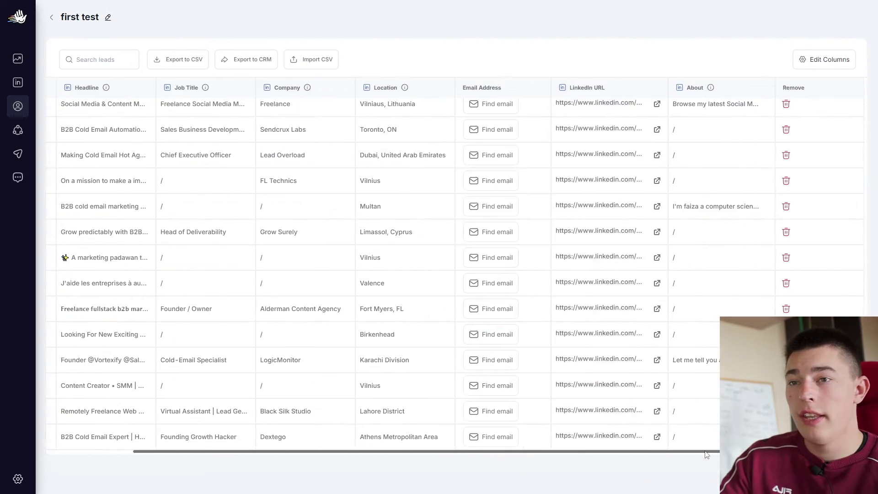
scroll(212, 145, left, 5)
scroll(212, 145, up, 10)
scroll(278, 180, up, 15)
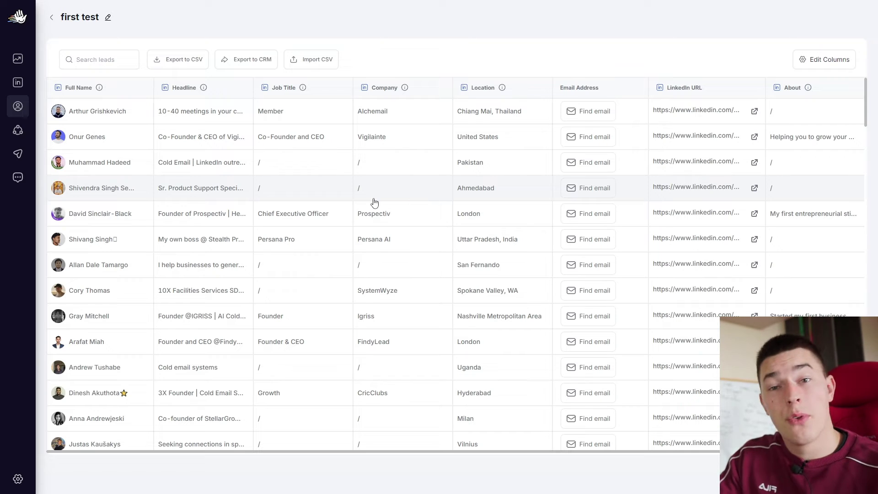
Create a new campaign named salesforge from the Campaigns page
click(52, 30)
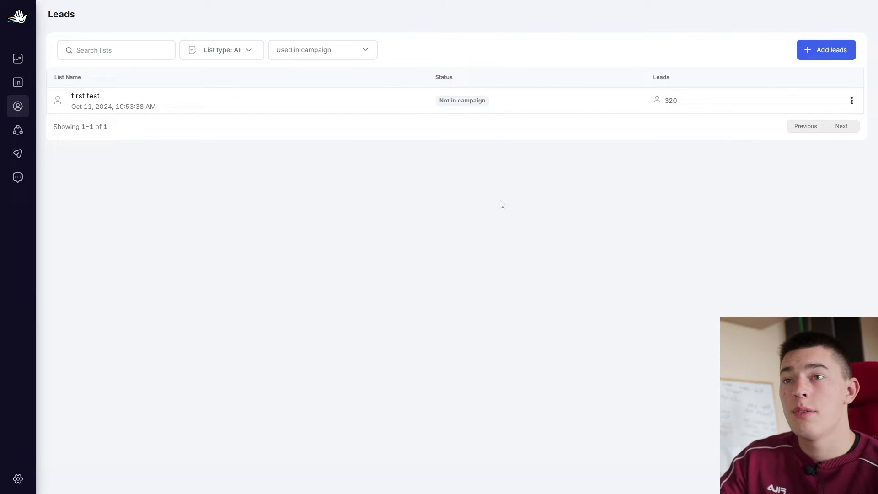
click(18, 153)
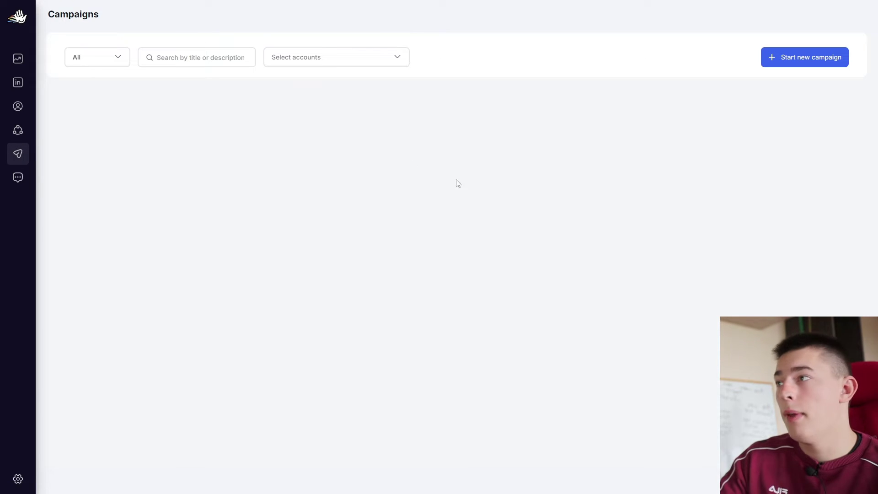
click(804, 68)
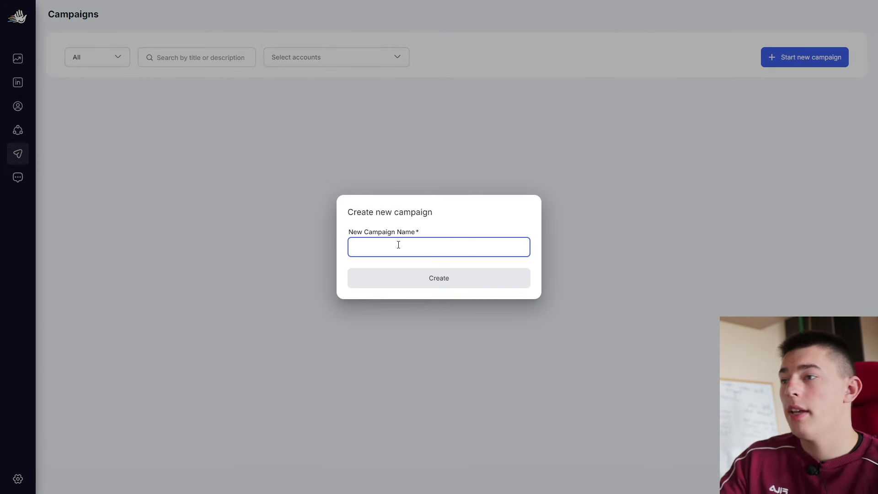
text(saasfrogs)
click(429, 280)
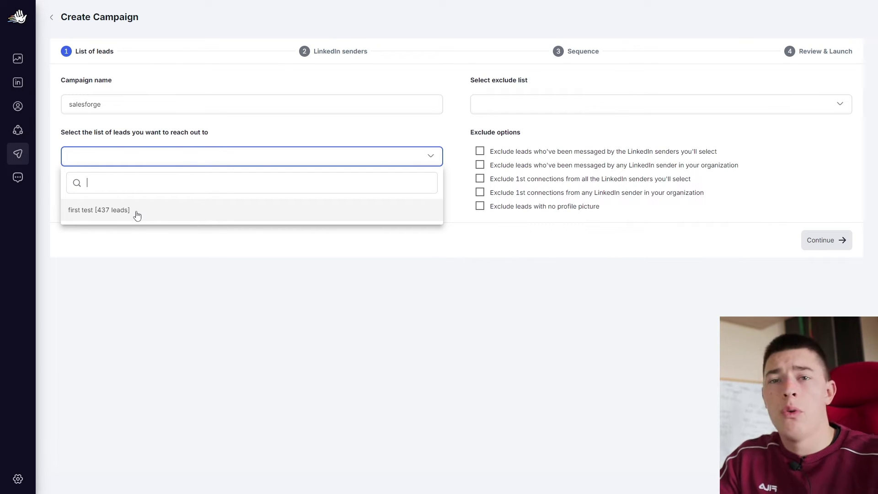
Target the 'first test' list of 437 leads, leaving exclude lists empty
click(138, 211)
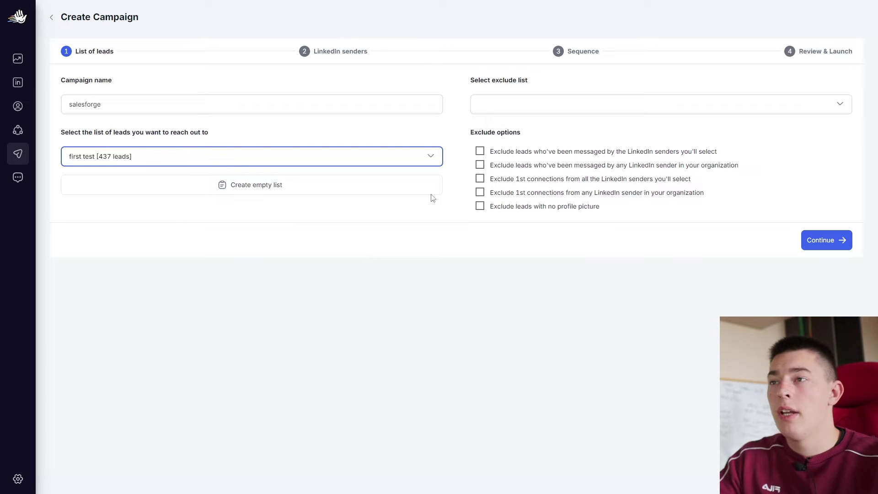
click(559, 107)
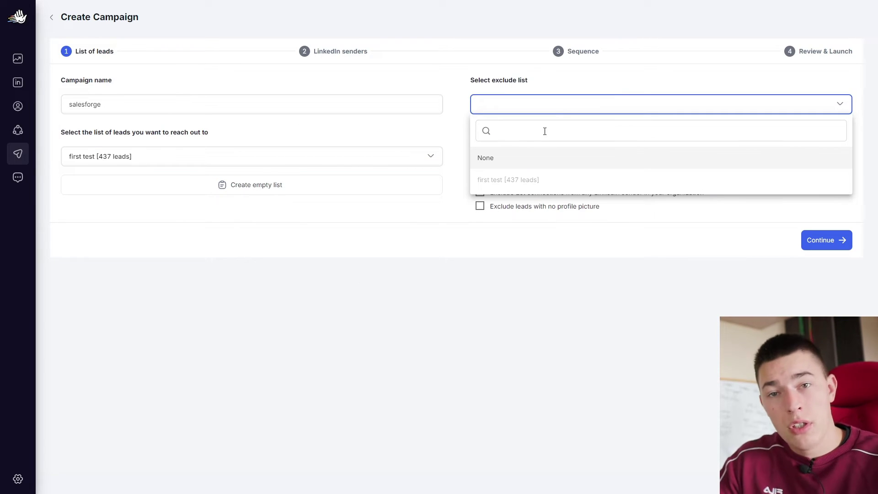
click(507, 269)
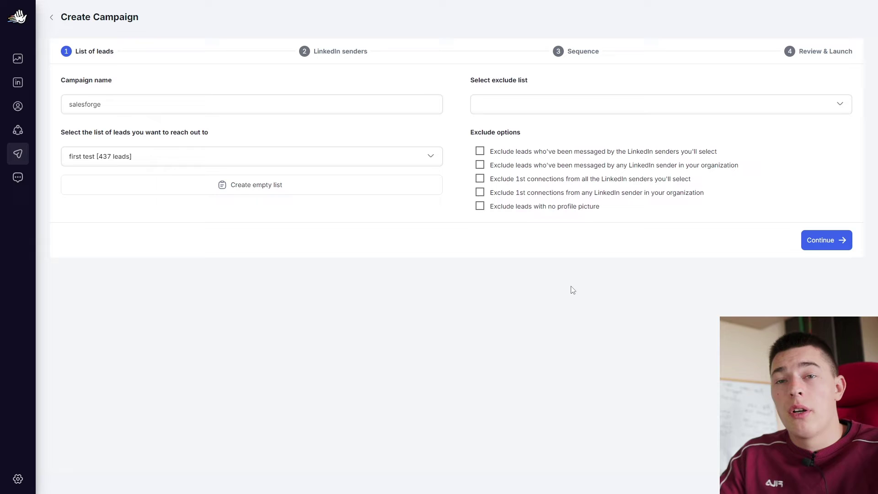
Select the linked LinkedIn account as the campaign's sender and proceed to the Sequence step
click(821, 241)
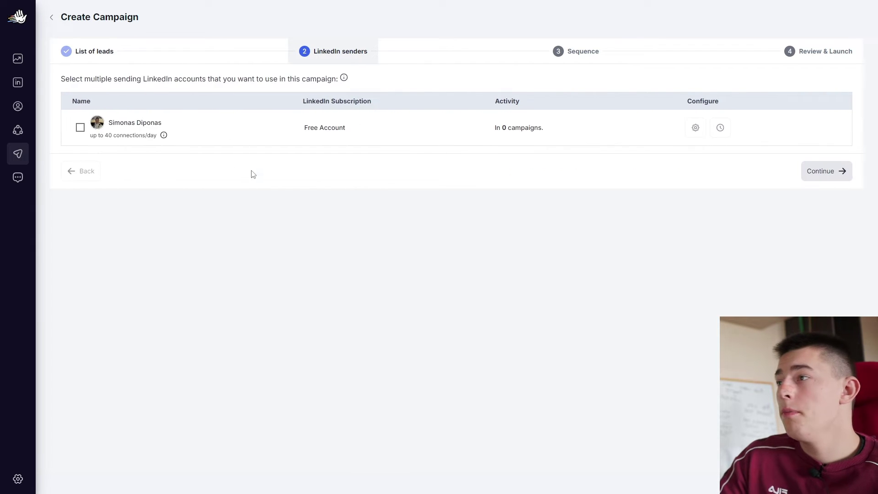
click(80, 128)
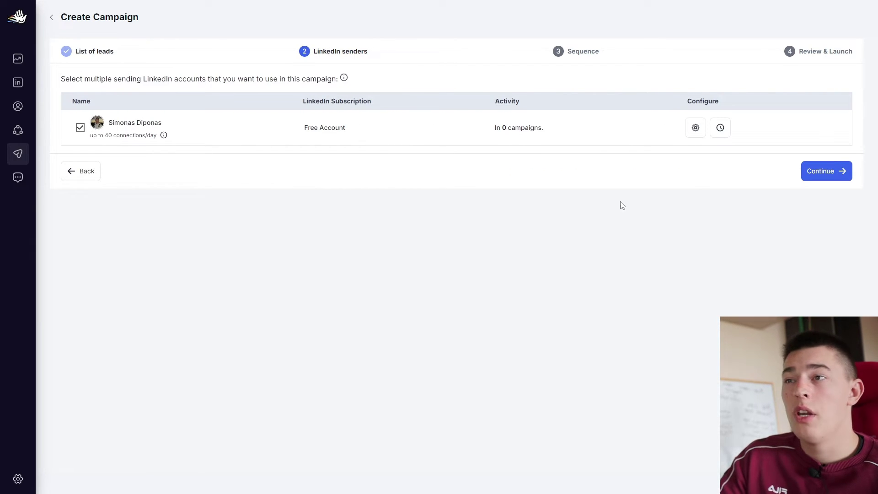
click(837, 171)
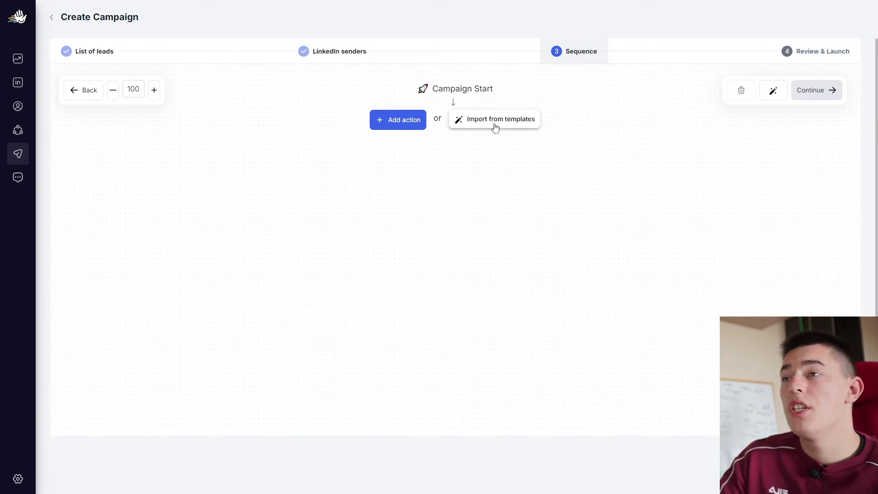
click(414, 125)
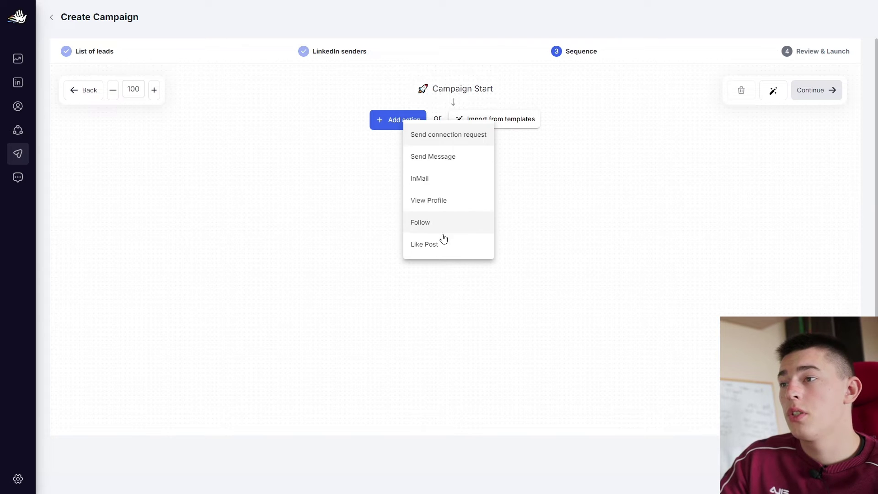
Add a connection request step with the note 'Hey {FIRST_NAME}! how is it at {COMPANY}?'
click(456, 133)
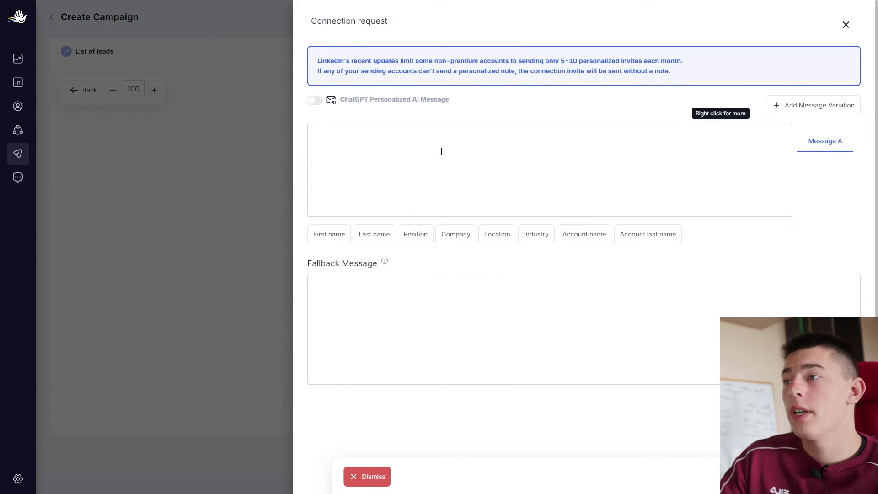
click(495, 184)
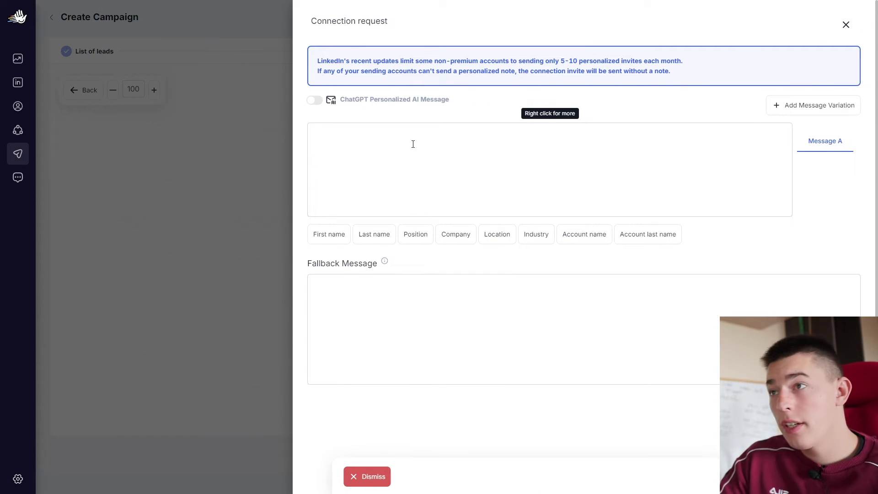
text(Hey)
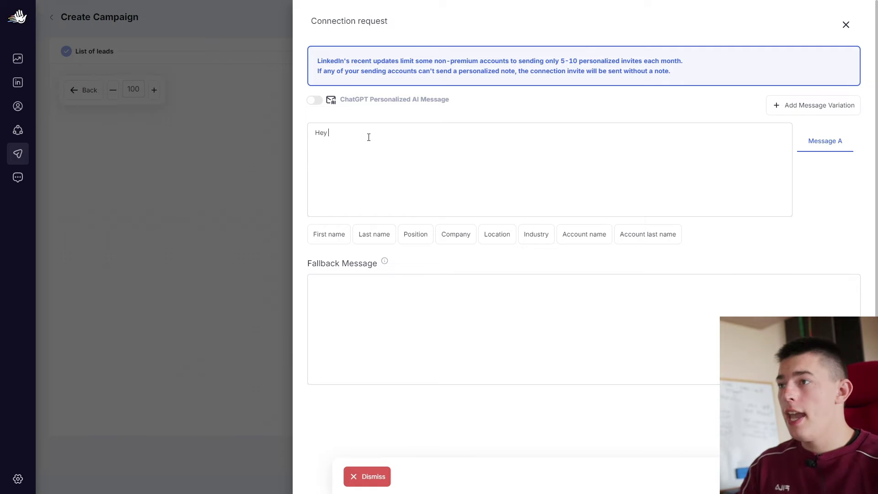
click(339, 229)
text(!)
key(Return)
text(how is it)
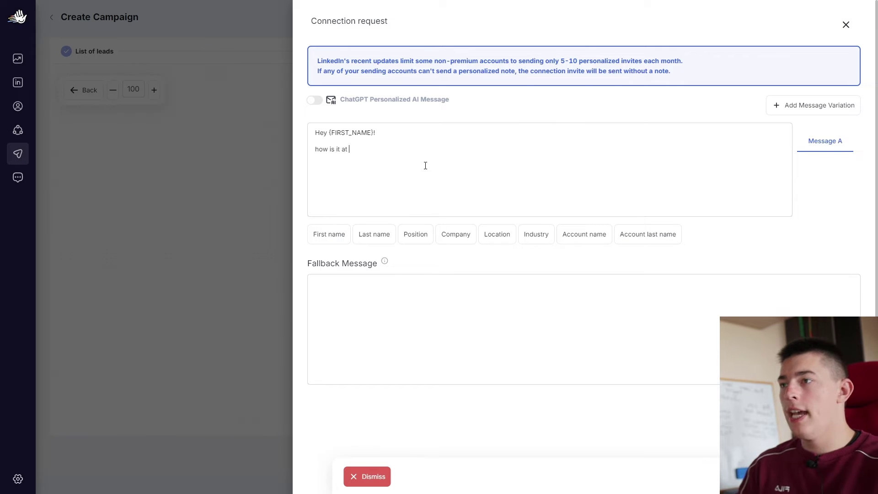
text( at)
click(457, 234)
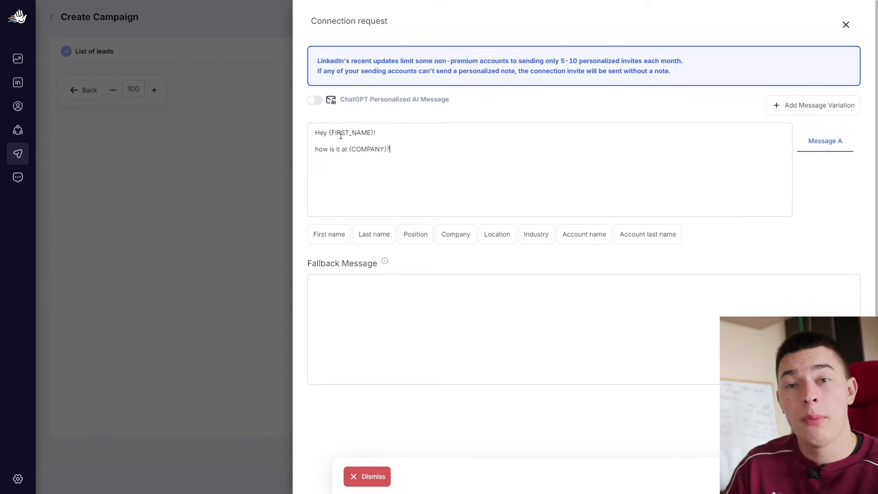
Add a second message variation (Message B), then delete it again
click(820, 107)
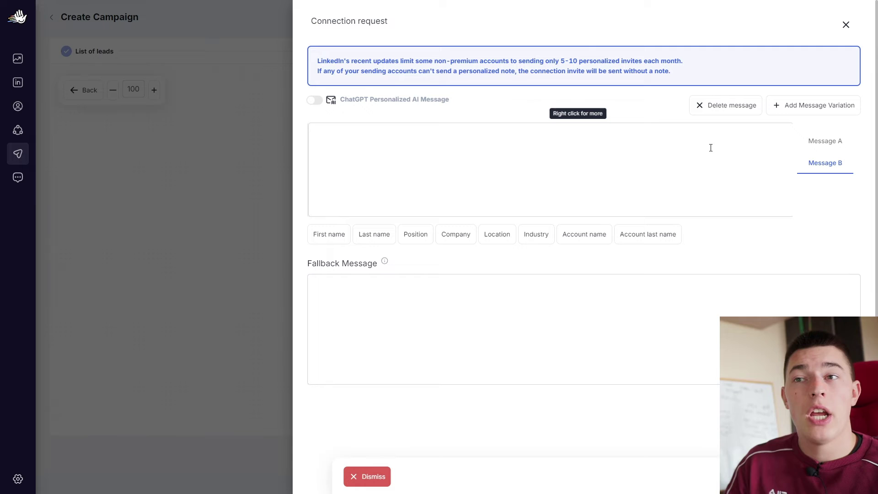
click(455, 277)
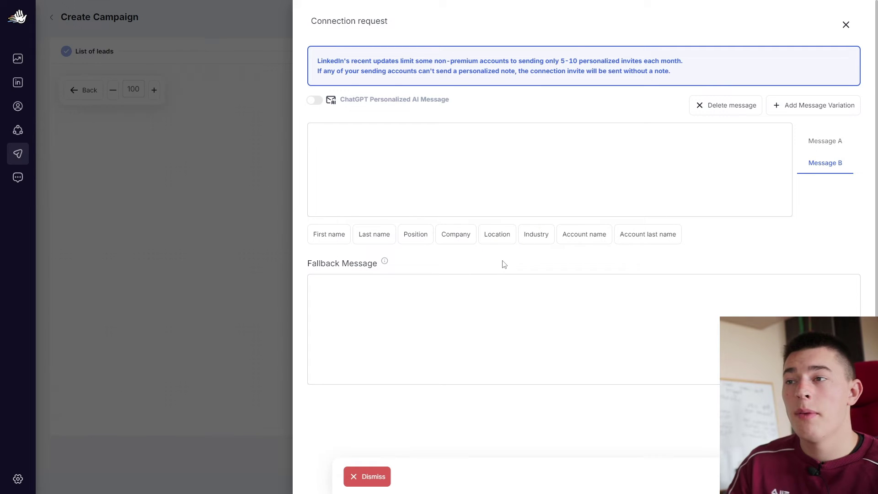
click(823, 141)
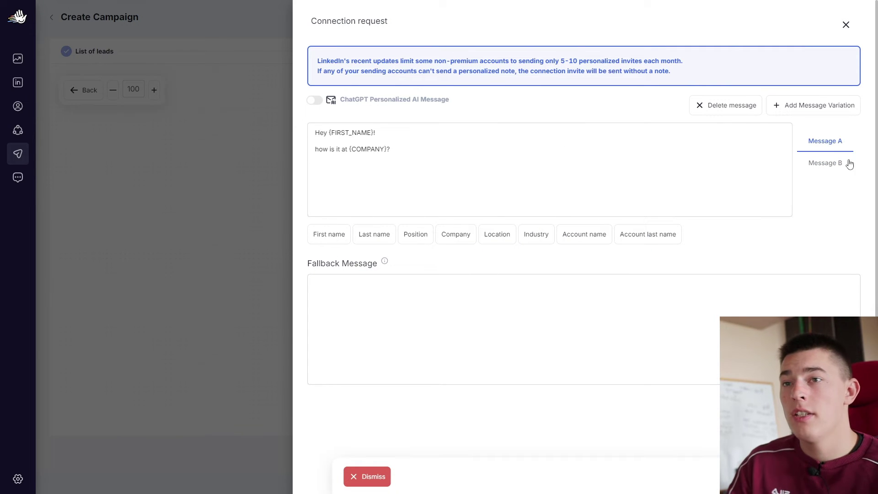
click(833, 163)
click(756, 108)
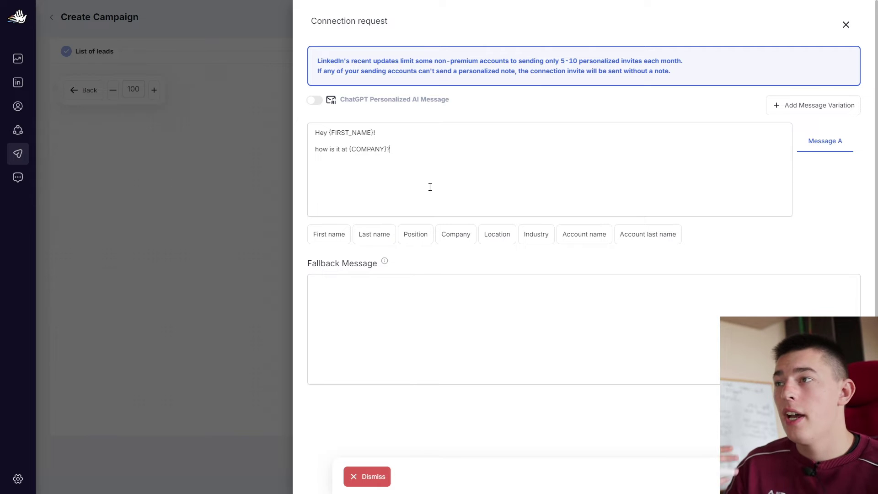
Write the fallback message 'Hey, just thought I'd connect with you!' and check the note
click(351, 284)
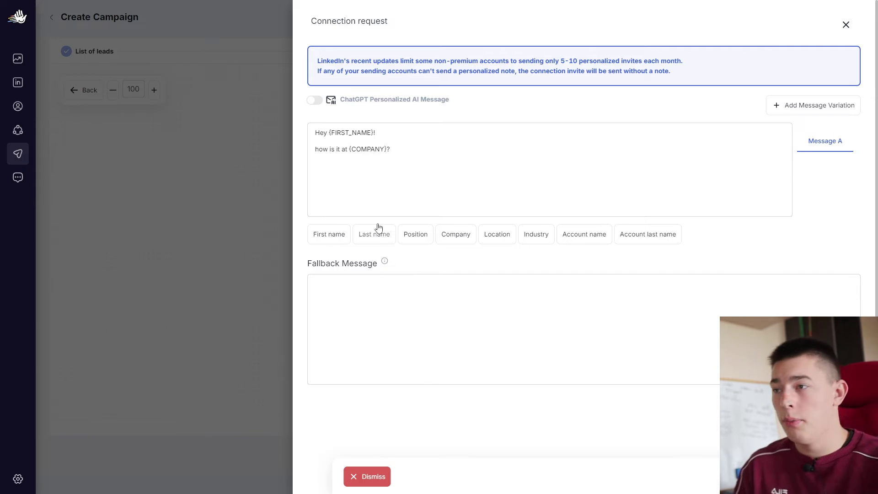
text(Hey, just)
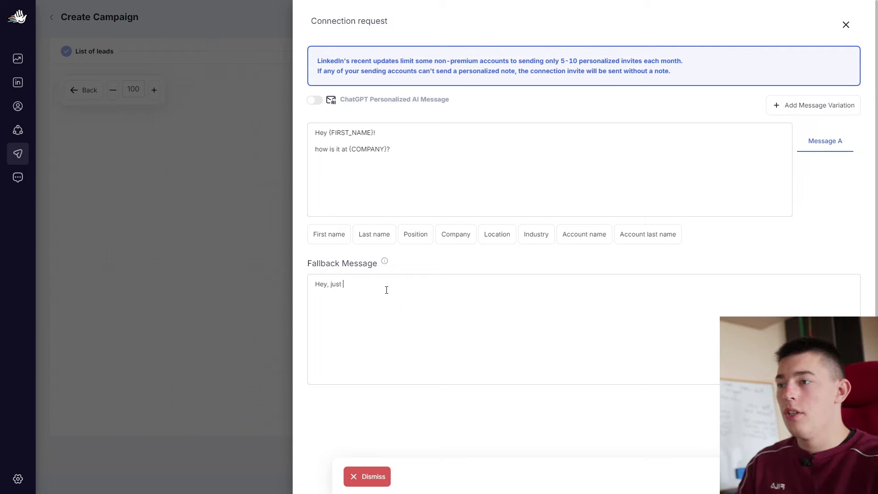
text( thought I'd connect with you!)
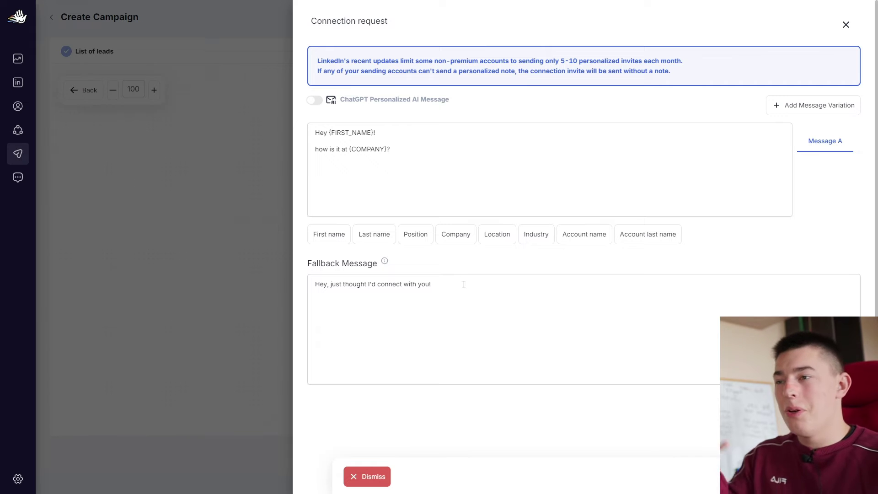
drag(463, 283, 294, 289)
click(403, 285)
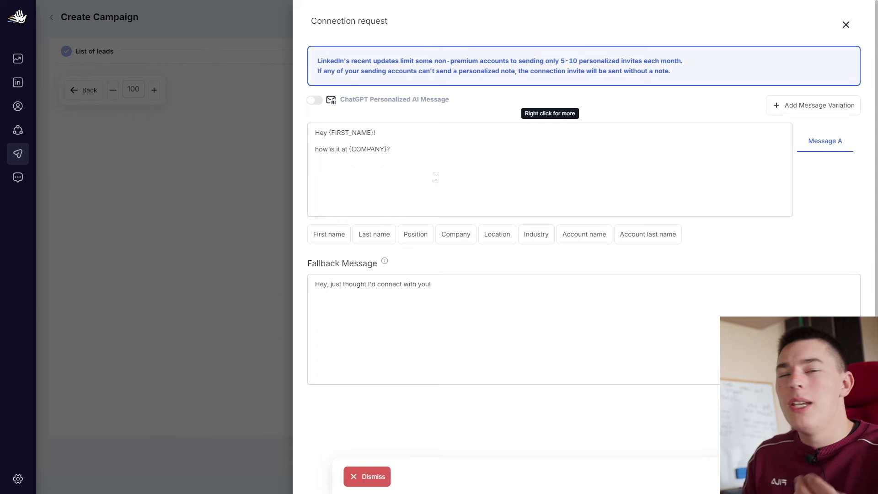
click(424, 157)
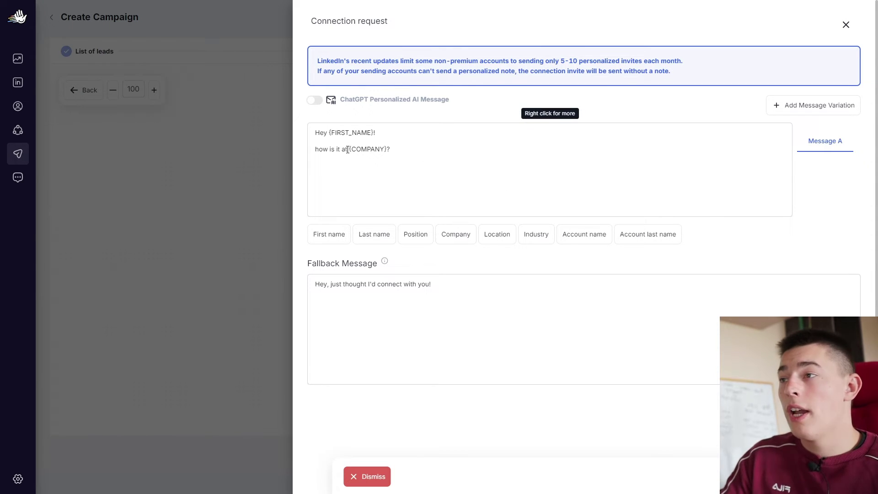
drag(349, 149, 381, 149)
click(389, 151)
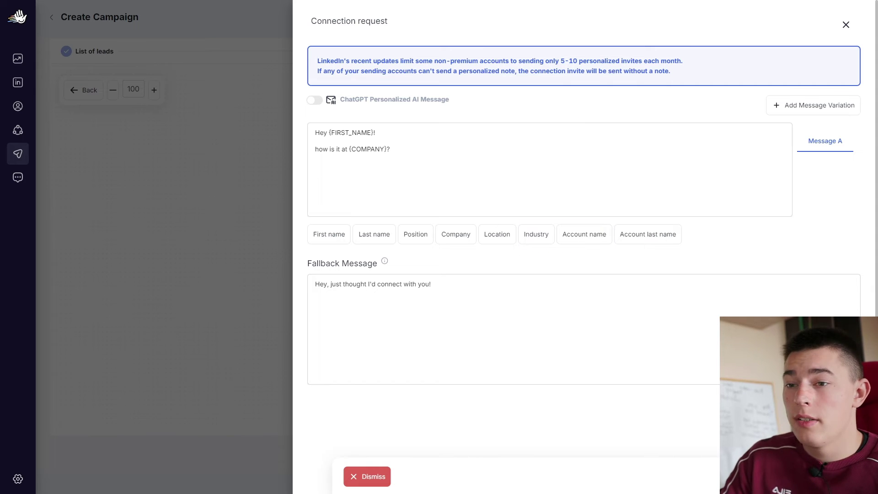
On the not-accepted branch, keep the 5-day delay and add Like Post and View Profile steps
key(Escape)
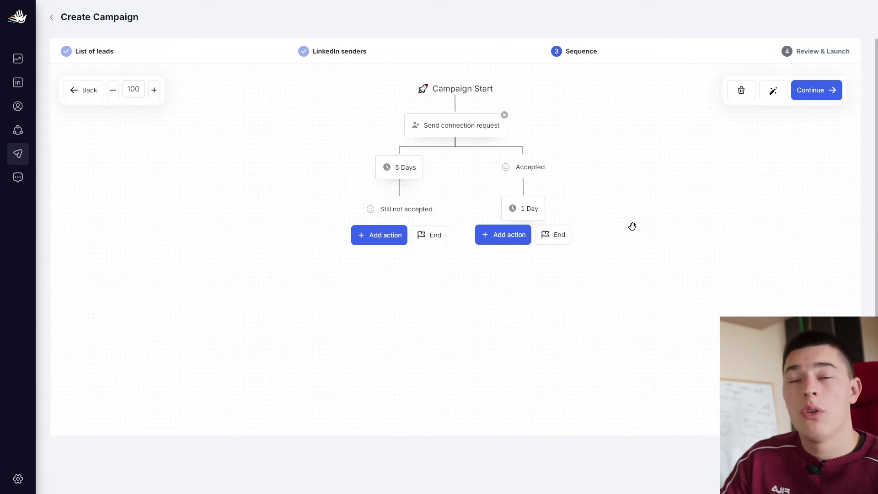
click(392, 167)
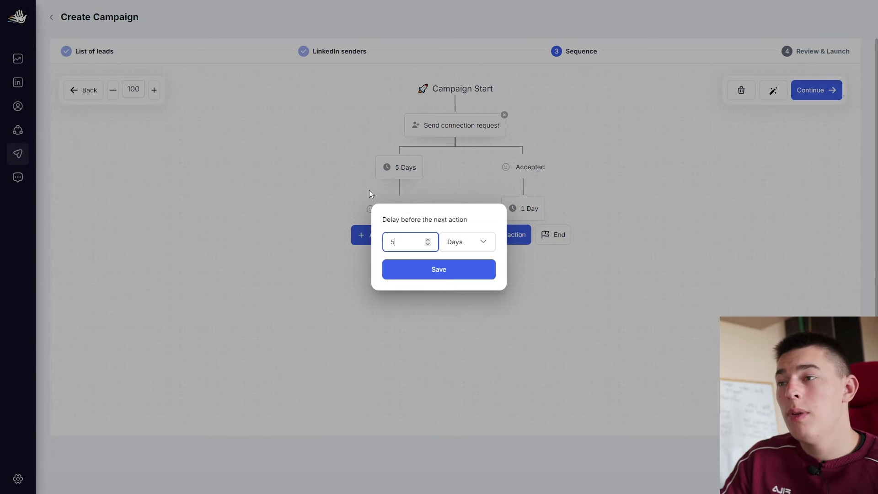
click(450, 275)
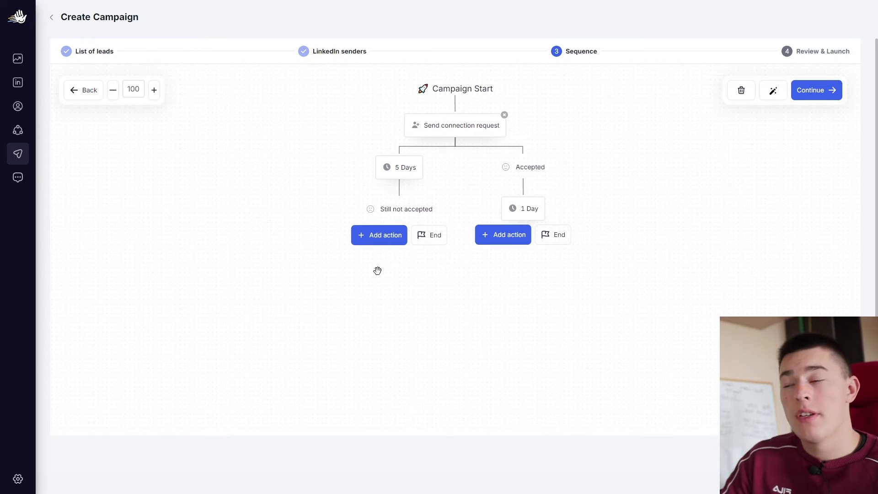
click(392, 236)
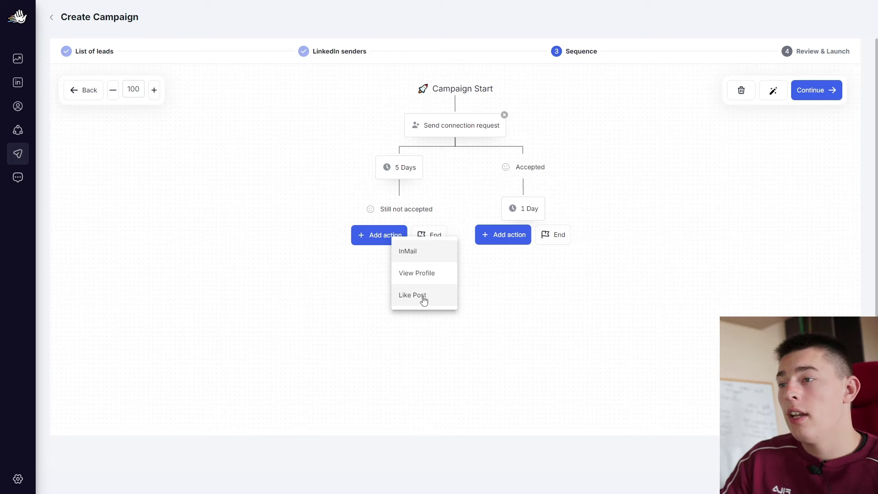
click(423, 296)
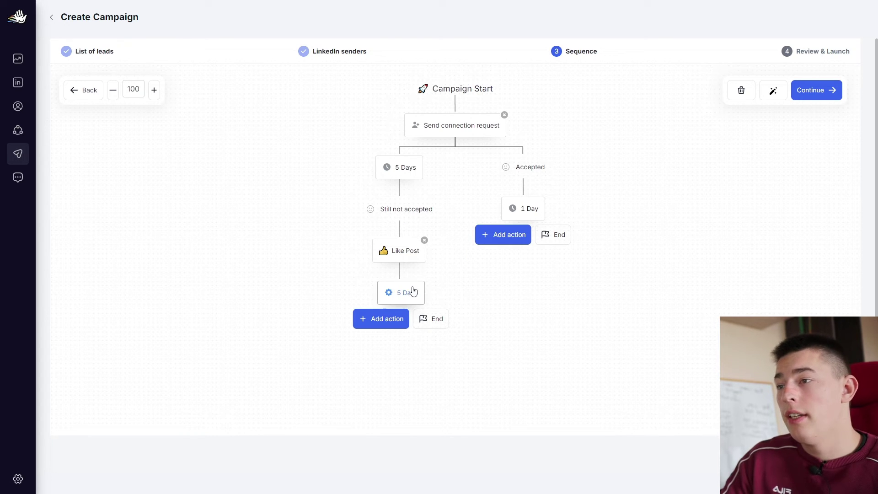
click(394, 319)
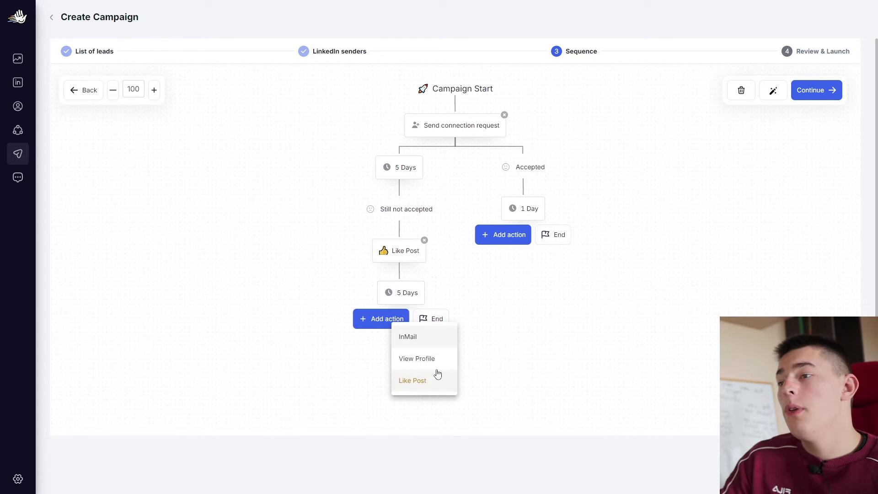
click(424, 363)
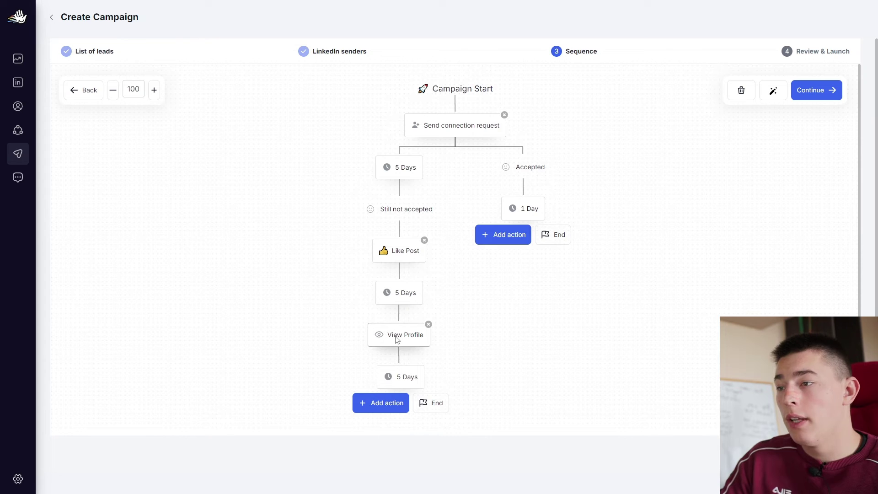
click(388, 407)
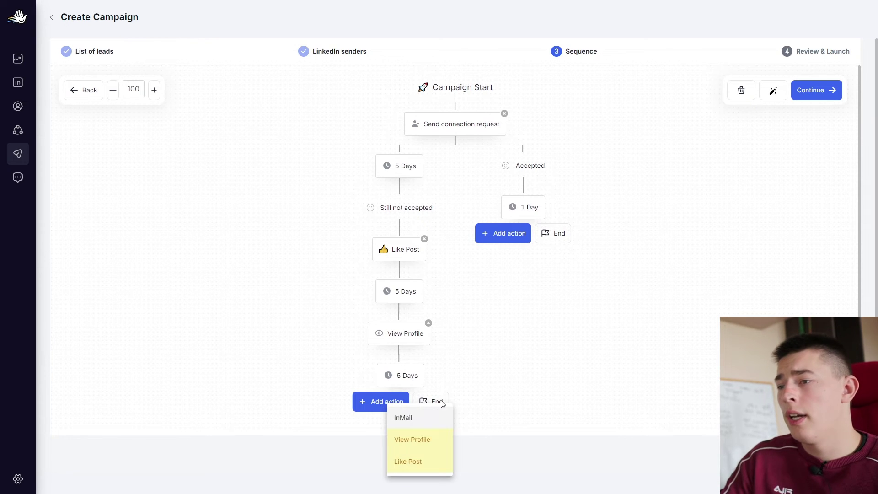
Add an InMail step, subject 'Market research', with a {FIRST_NAME}/{COMPANY} body about automating meme creation
click(413, 419)
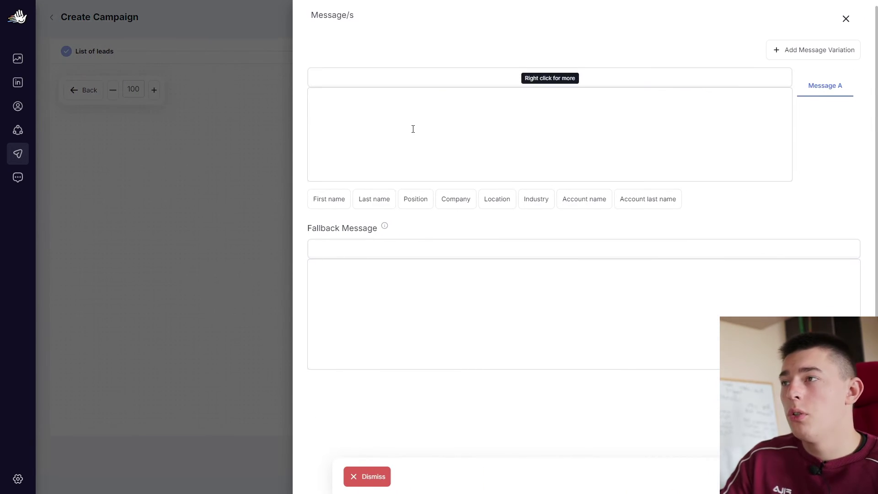
click(414, 81)
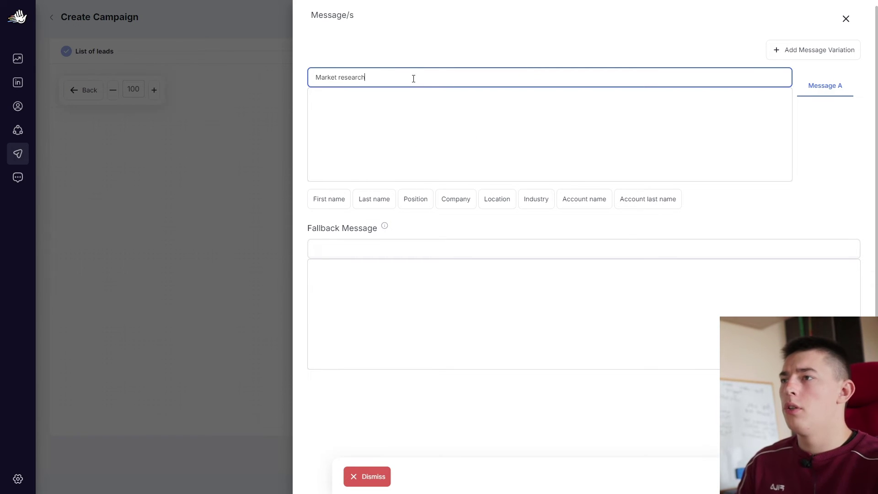
key(Tab)
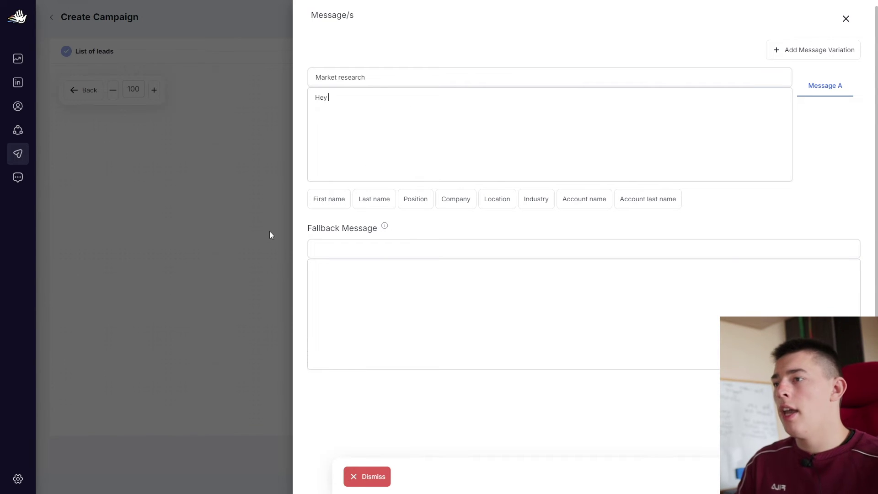
click(319, 206)
text(!)
key(Return)
key(Return)
text(Love your meme)
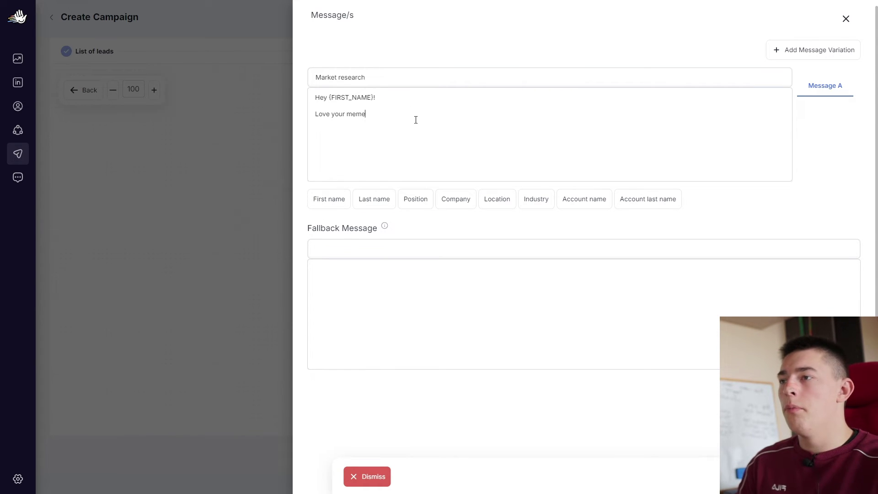
text( game at)
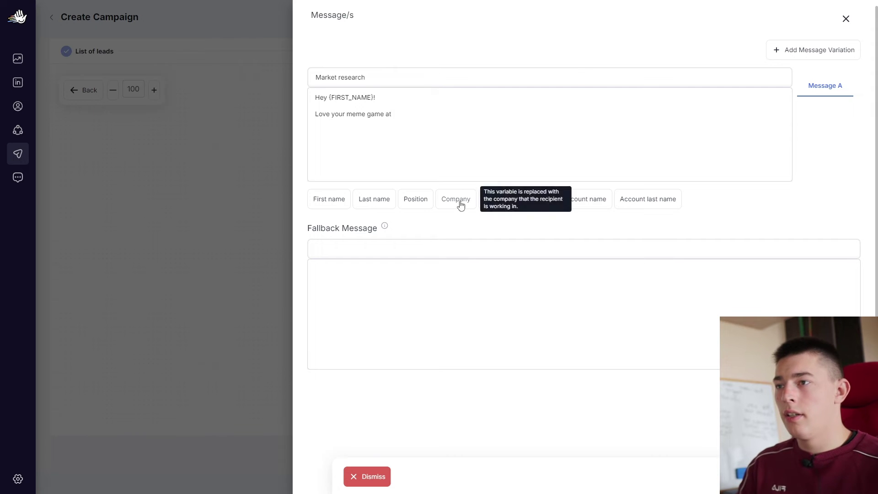
click(459, 201)
text(m page.)
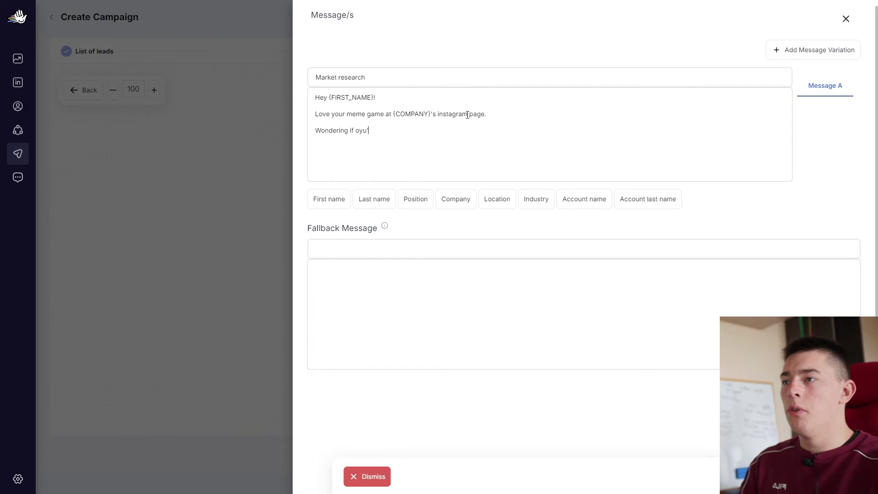
text(u'd be interested to see how you can automate mem)
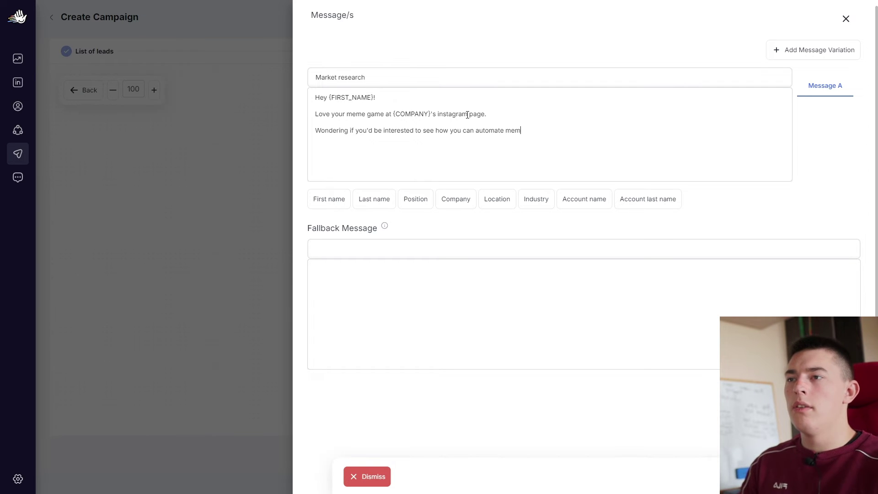
text(e creation!)
key(Return)
text(lmk if I can send a video!)
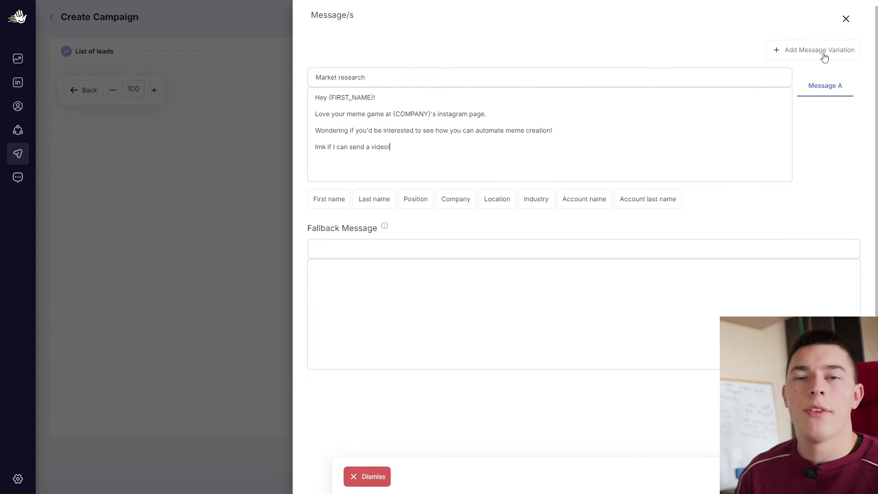
Give the InMail a fallback with subject 'market research' and body 'Hey boss!'
click(377, 248)
click(453, 279)
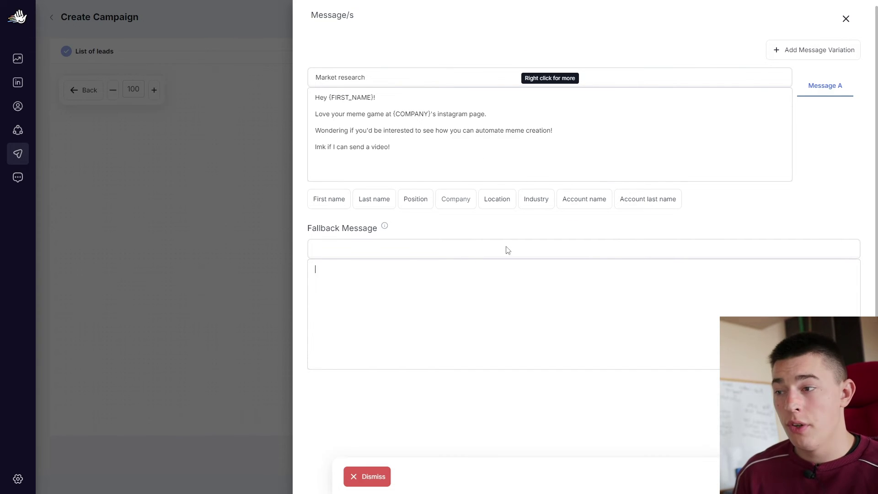
key(shift+Tab)
text(mark)
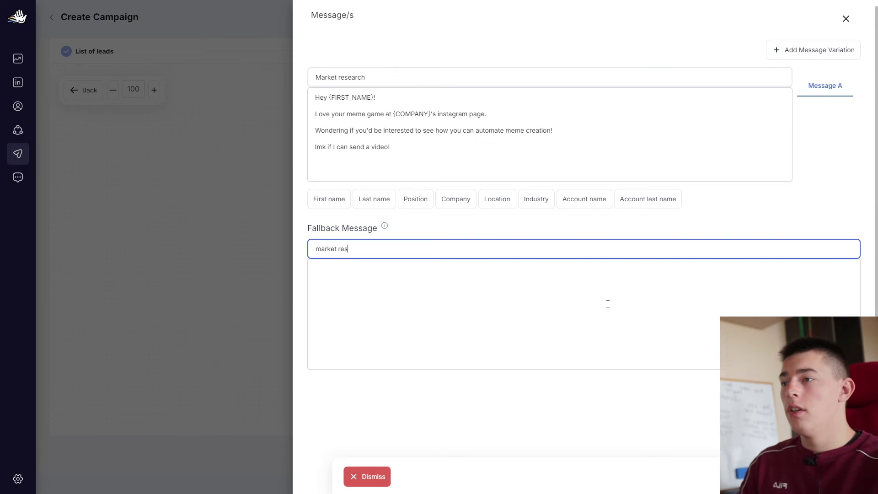
text(et research)
key(Tab)
text(Hey)
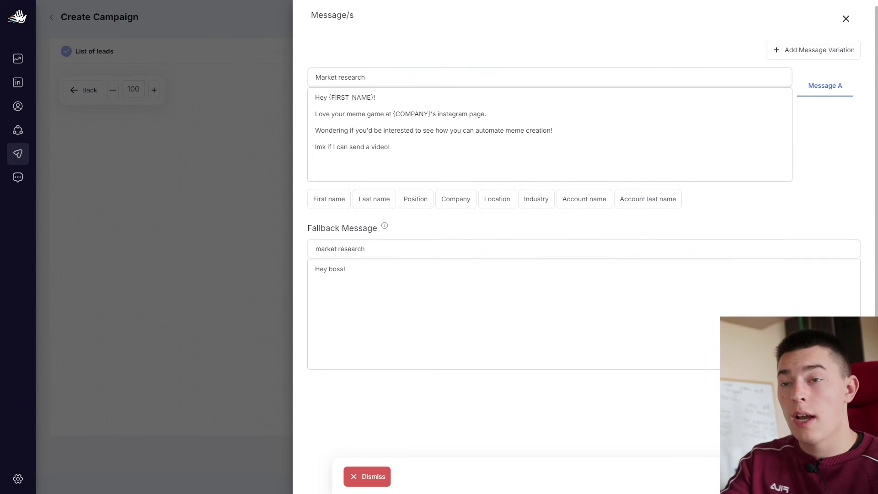
key(Escape)
scroll(499, 359, down, 3)
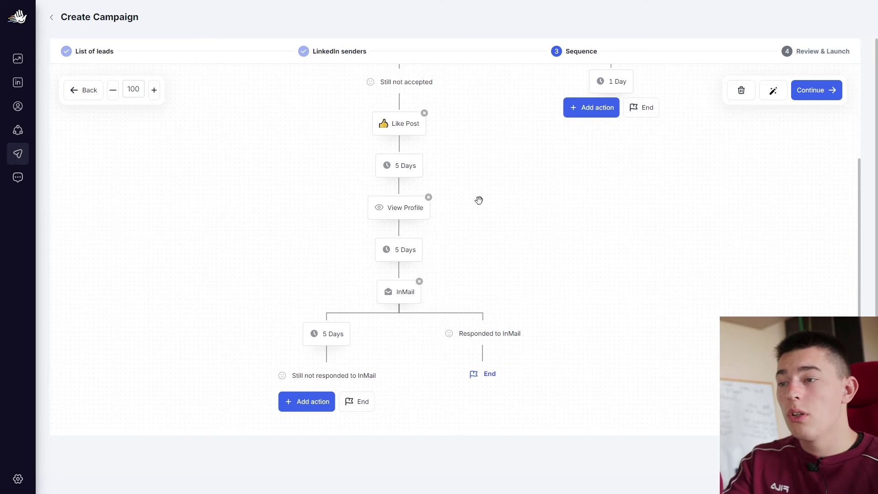
End the sequence for leads still not responding to the InMail
click(312, 402)
click(362, 401)
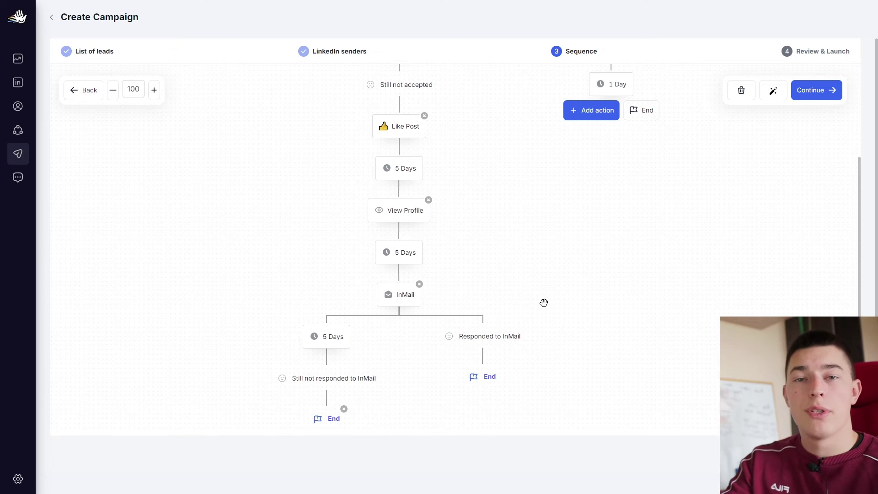
scroll(549, 298, up, 2)
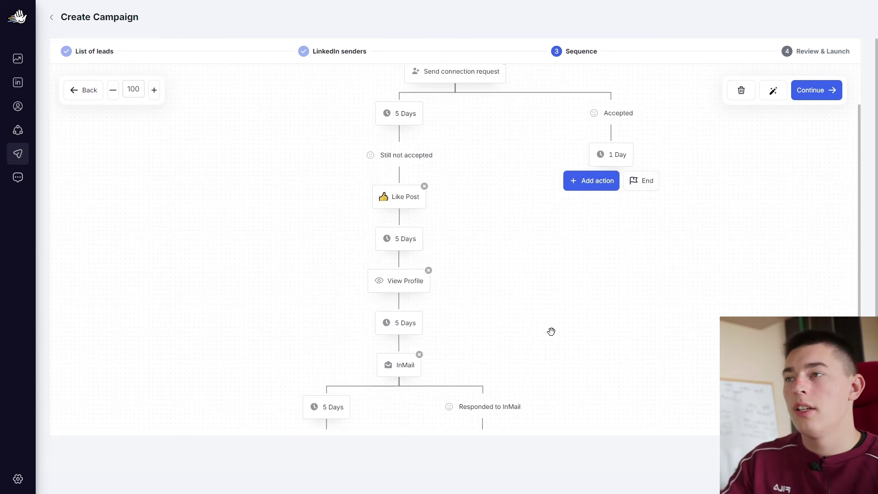
scroll(551, 331, up, 2)
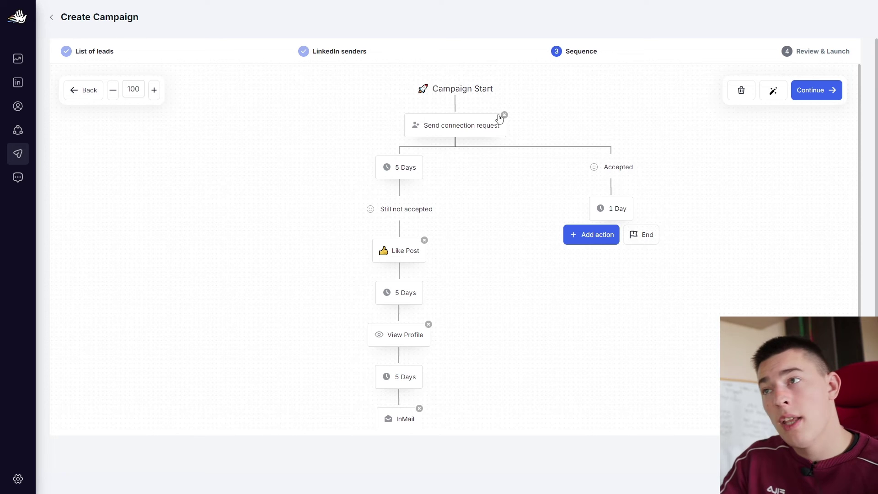
click(604, 238)
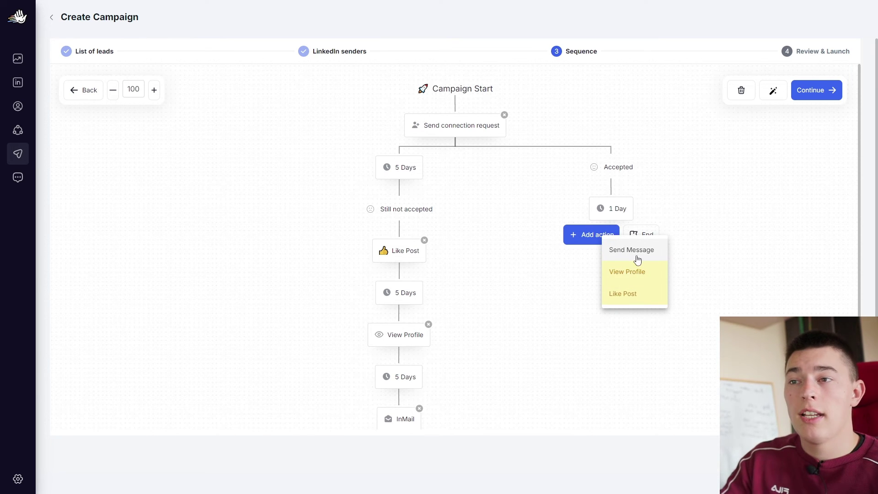
Add a Send Message step on the accepted branch: 'inmail test', fallback 'fallback message'
click(637, 259)
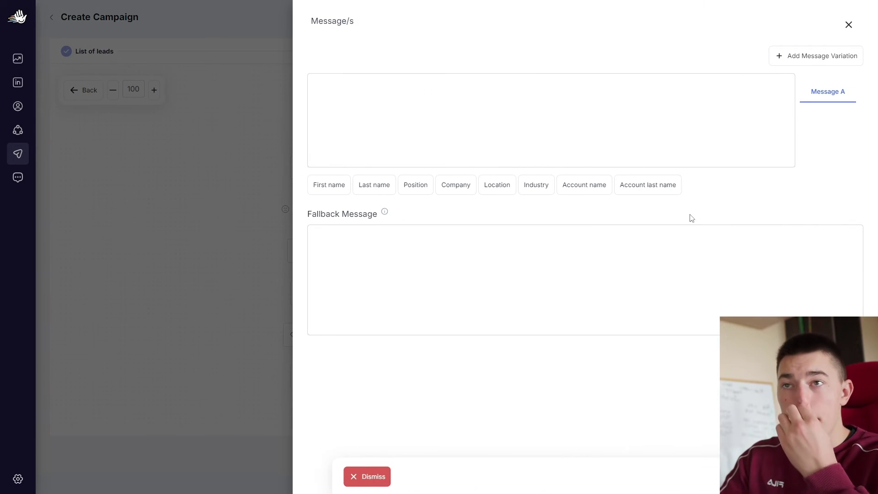
click(599, 93)
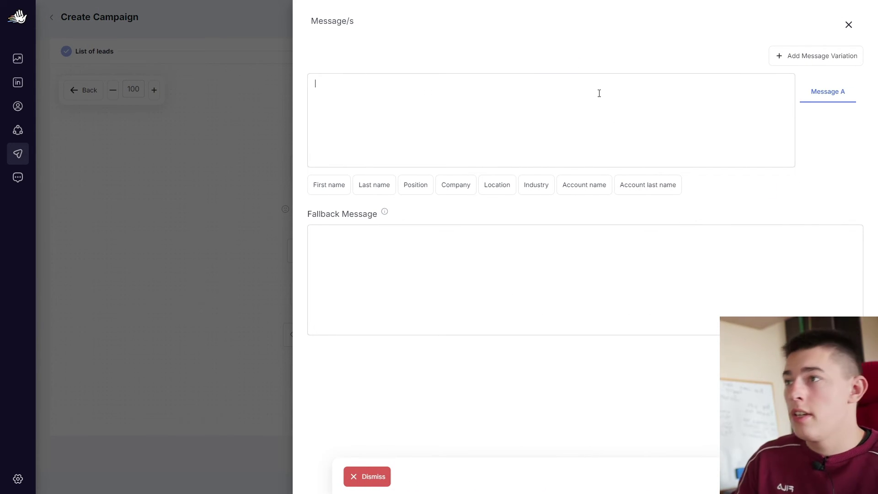
text(inmail test)
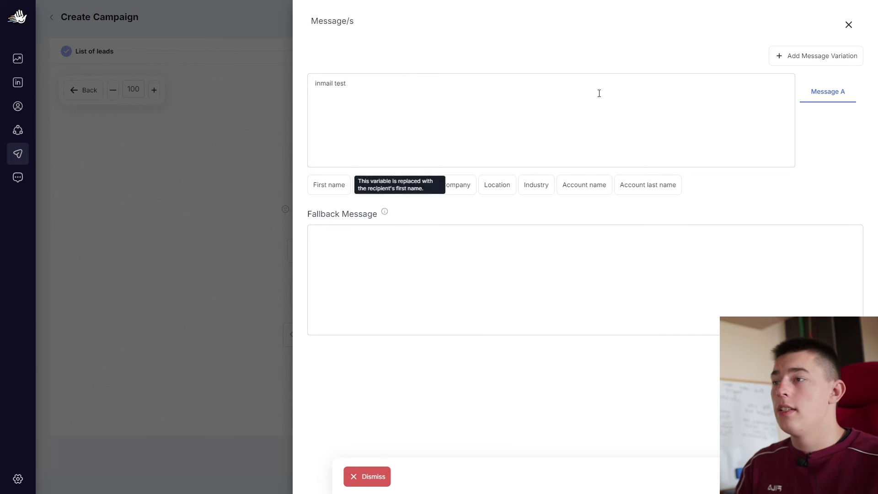
click(538, 258)
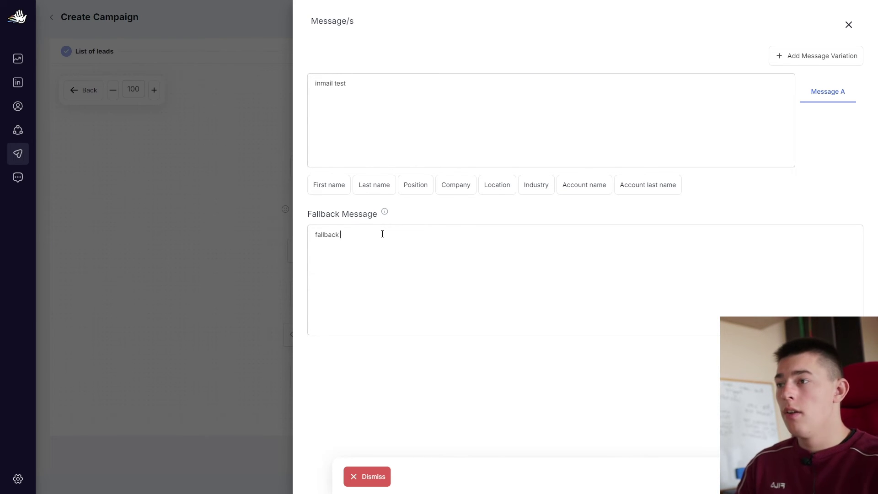
text(age)
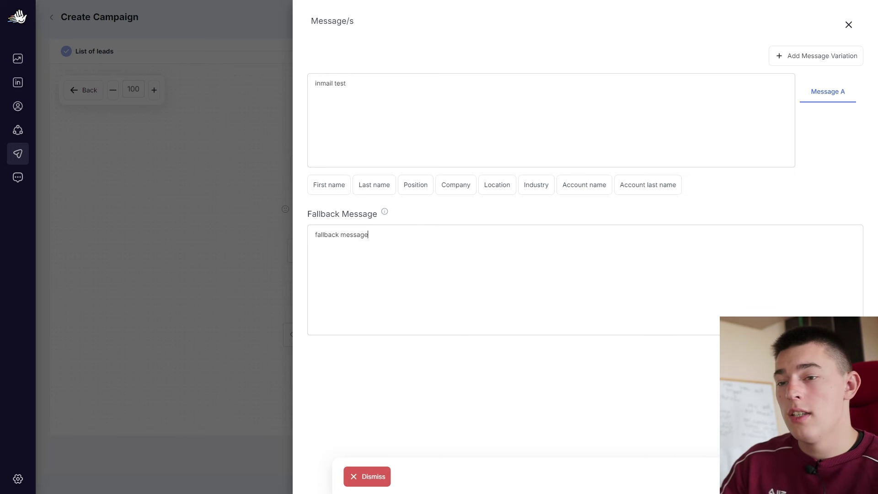
key(Escape)
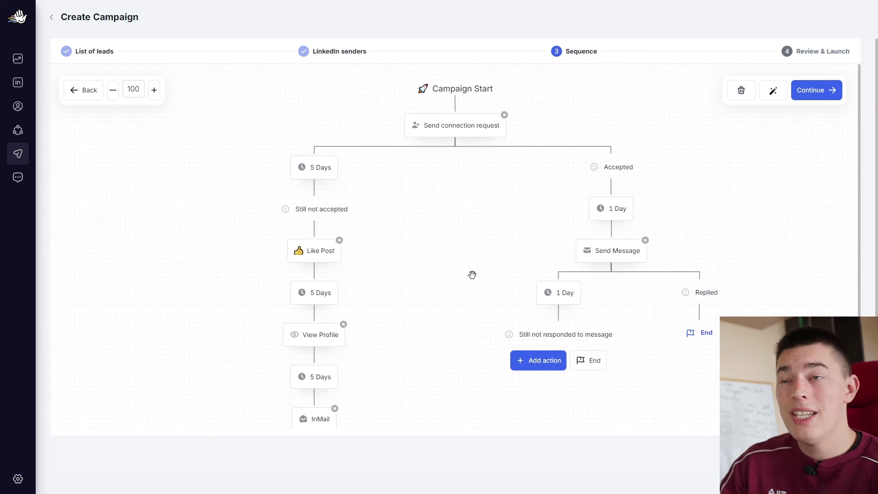
Review the finished sequence and launch the salesforge campaign
scroll(472, 274, down, 3)
scroll(485, 227, up, 3)
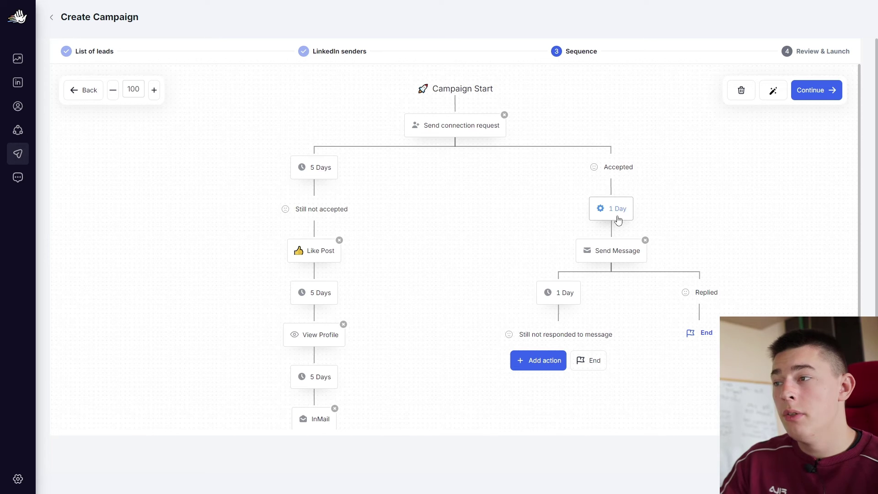
click(818, 90)
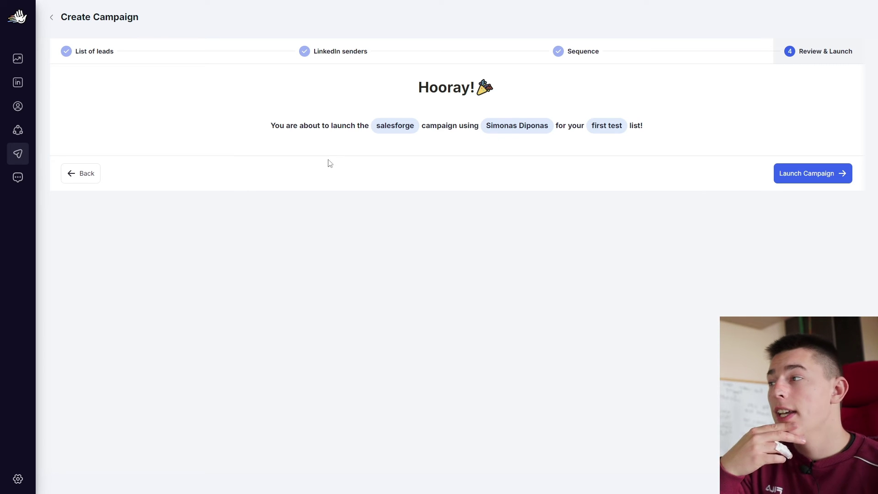
click(812, 179)
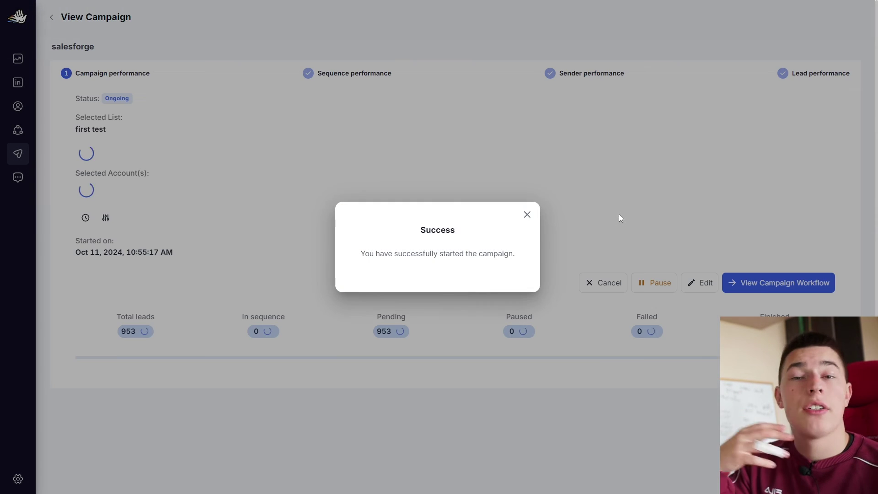
Dismiss the launch notice, review the 953-lead stats, and pause the salesforge campaign
click(527, 214)
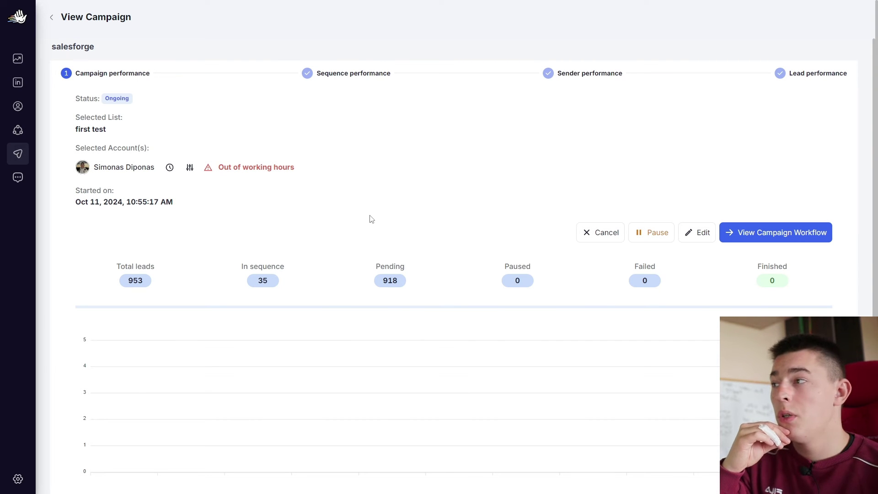
scroll(127, 262, down, 1)
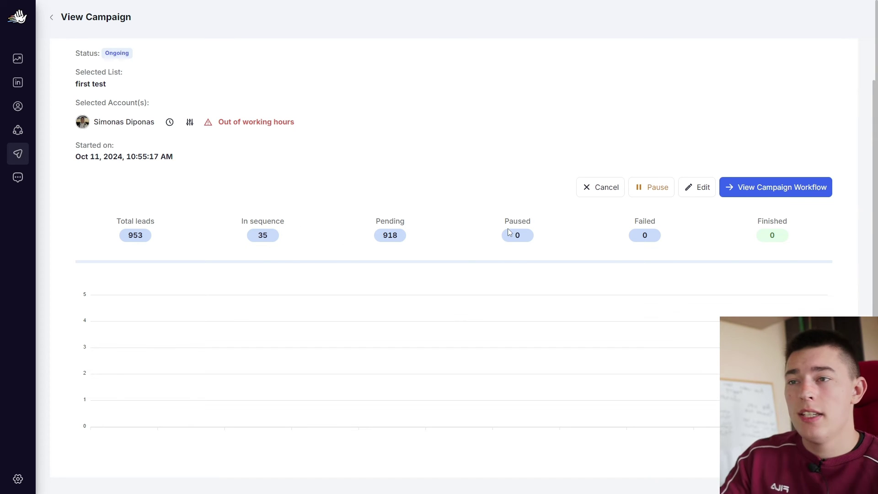
scroll(712, 276, up, 1)
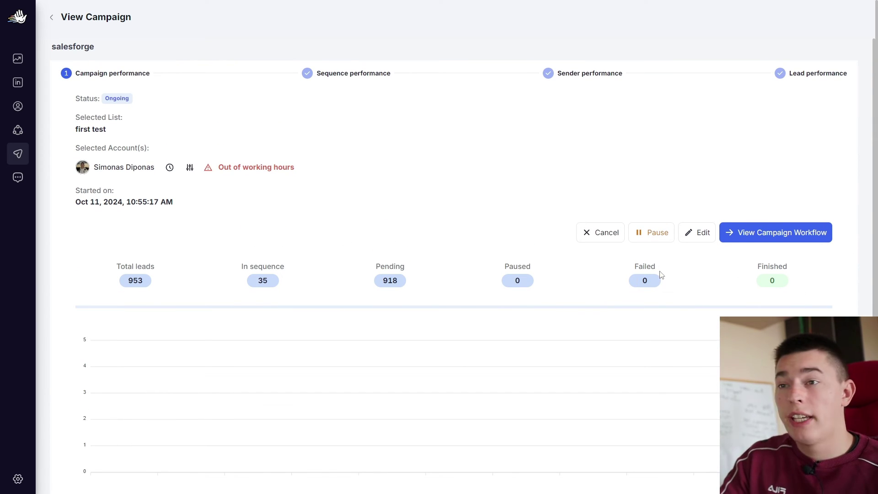
click(650, 232)
click(472, 272)
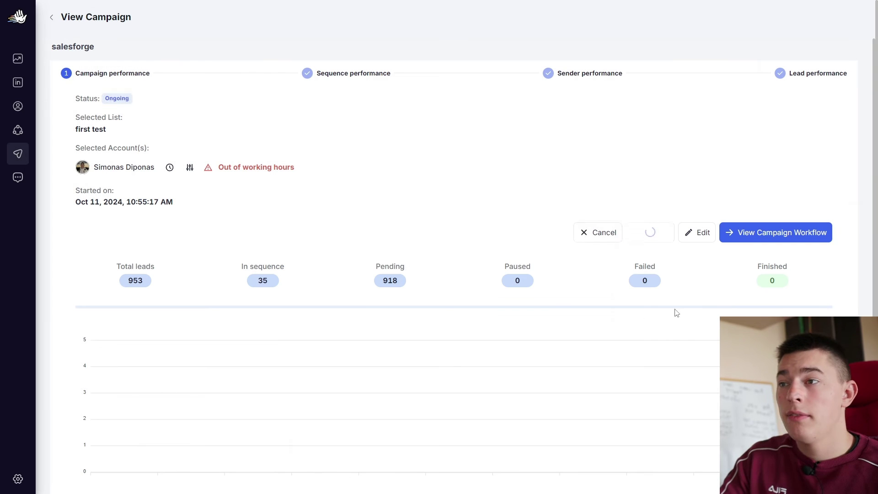
click(701, 234)
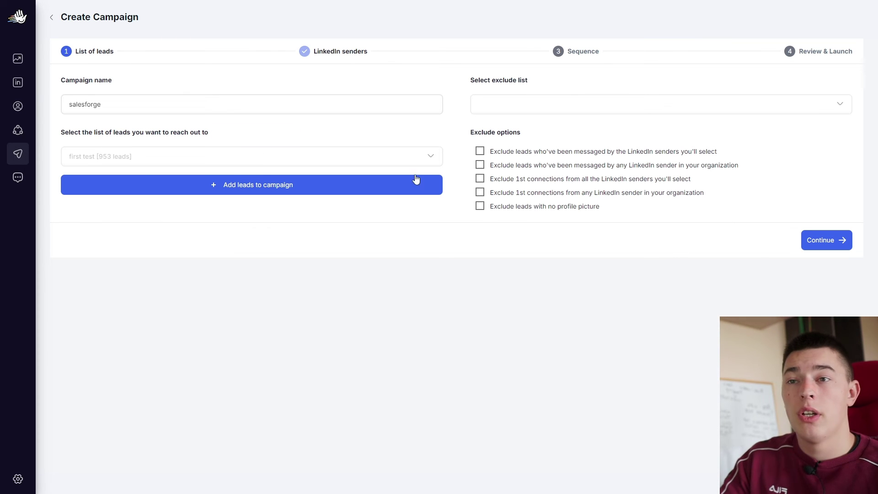
Review the salesforge campaign's sequence workflow, then return to the Campaigns list showing its 918 leads
click(649, 114)
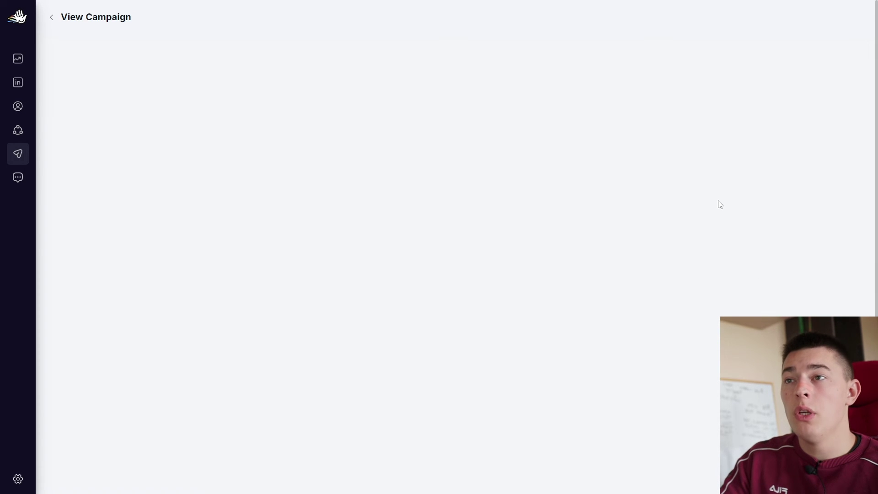
scroll(781, 171, down, 1)
click(786, 186)
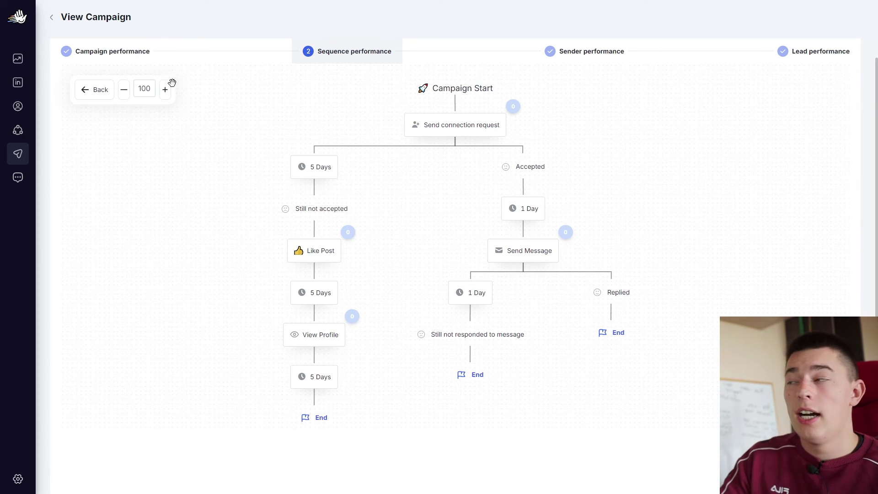
click(22, 157)
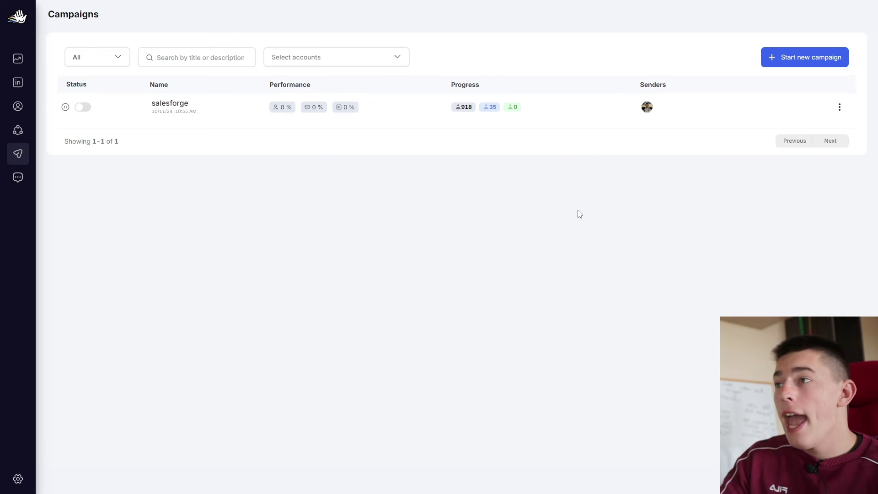
Open the Unibox inbox and confirm no conversations have arrived yet
click(27, 178)
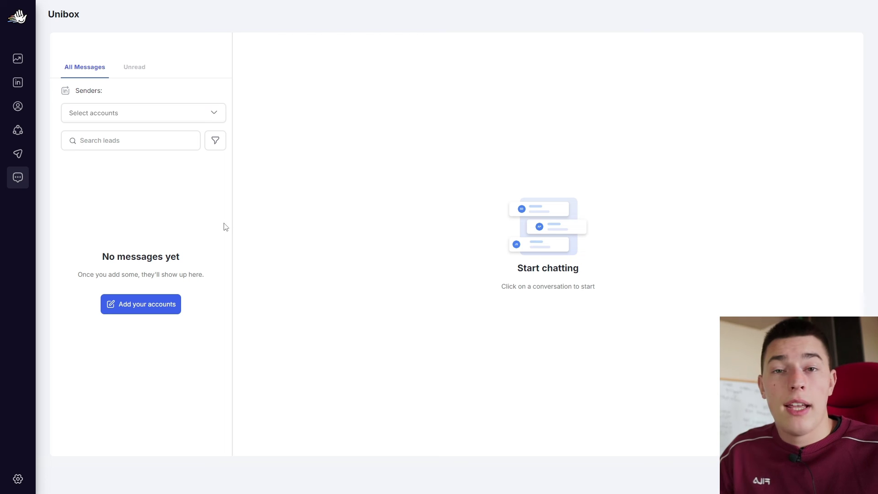
Check the Dashboard's zeroed LinkedIn stats for 10/5/2024–10/11/2024, toggling the sender account filter on and off
click(18, 58)
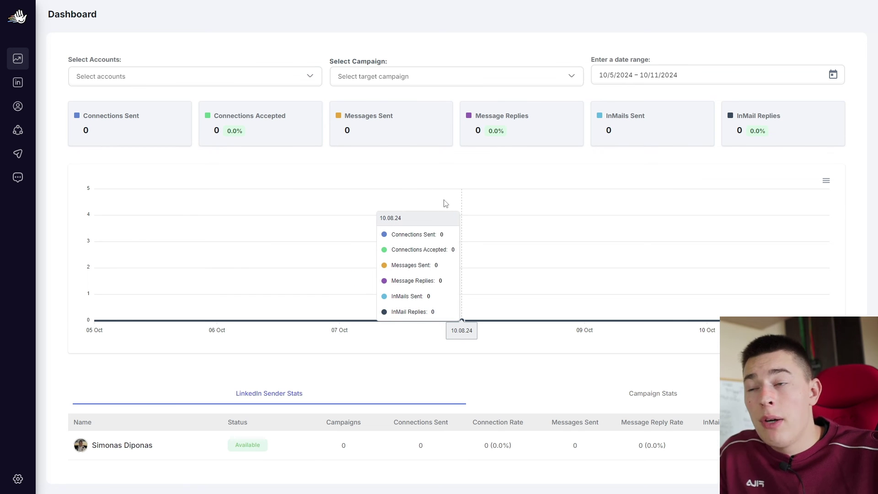
click(192, 76)
click(146, 120)
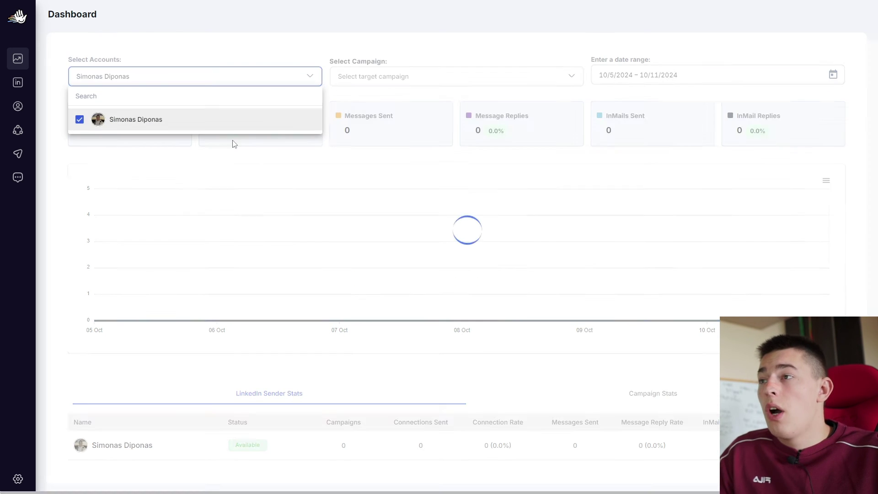
click(146, 121)
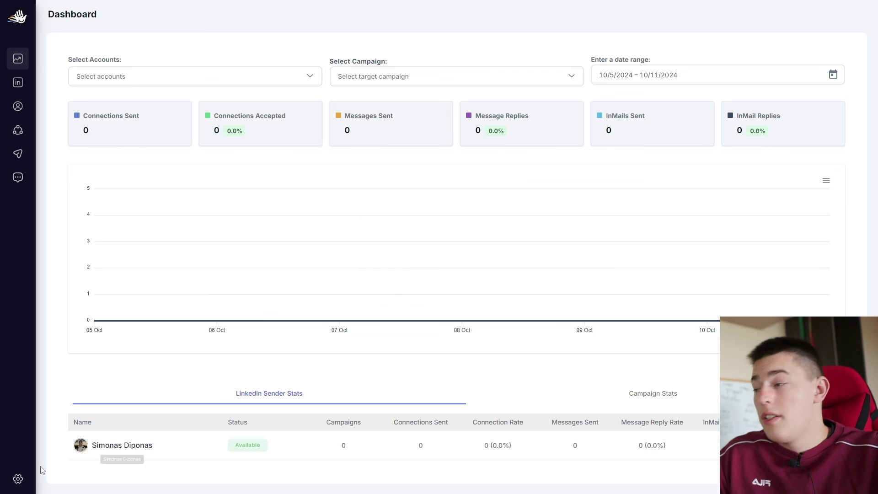
click(17, 479)
Visit the Integrations settings page from the account menu and scroll down through it
click(17, 479)
click(17, 479)
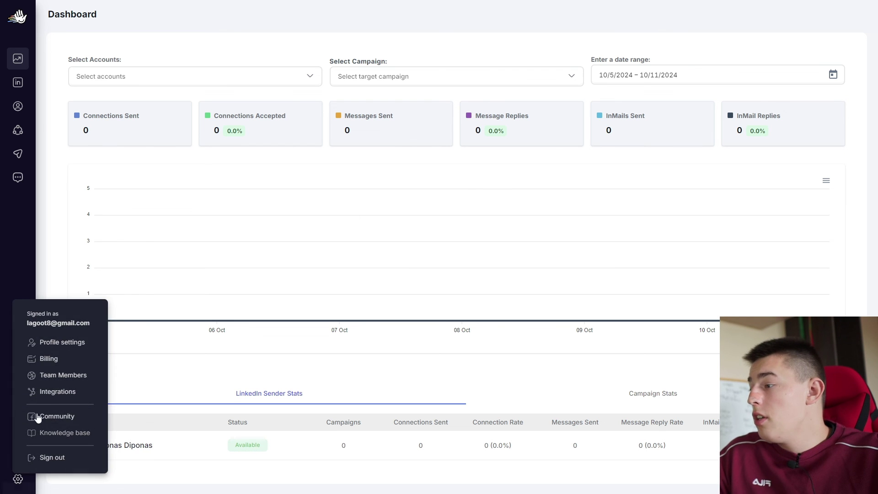
click(49, 392)
scroll(689, 285, down, 1)
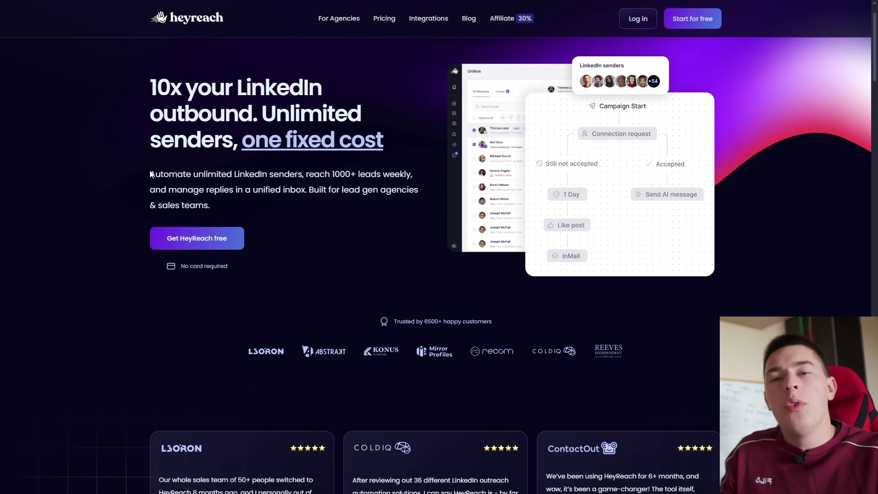
scroll(149, 168, down, 7)
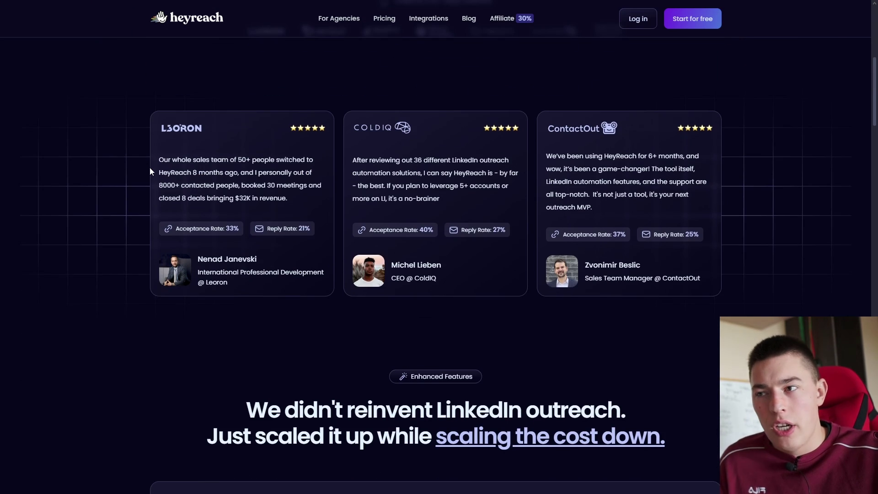
scroll(150, 169, down, 7)
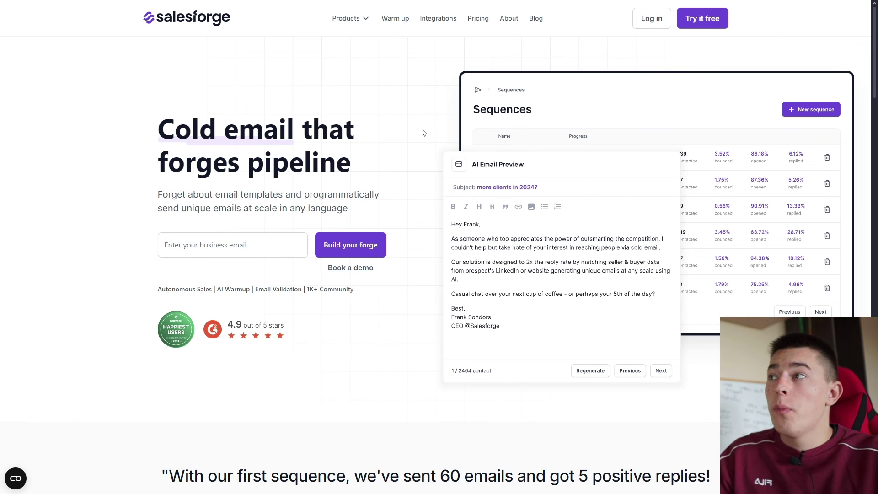
scroll(420, 135, down, 3)
scroll(420, 157, down, 11)
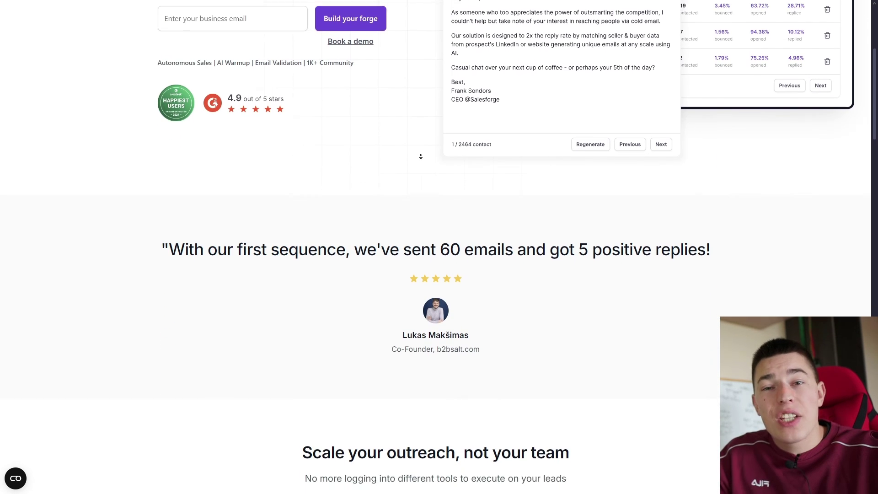
scroll(421, 143, down, 17)
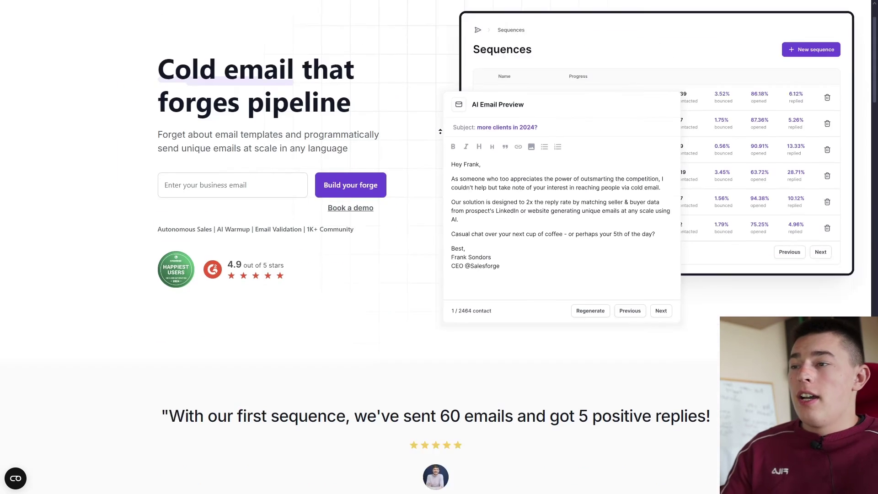
scroll(440, 132, up, 2)
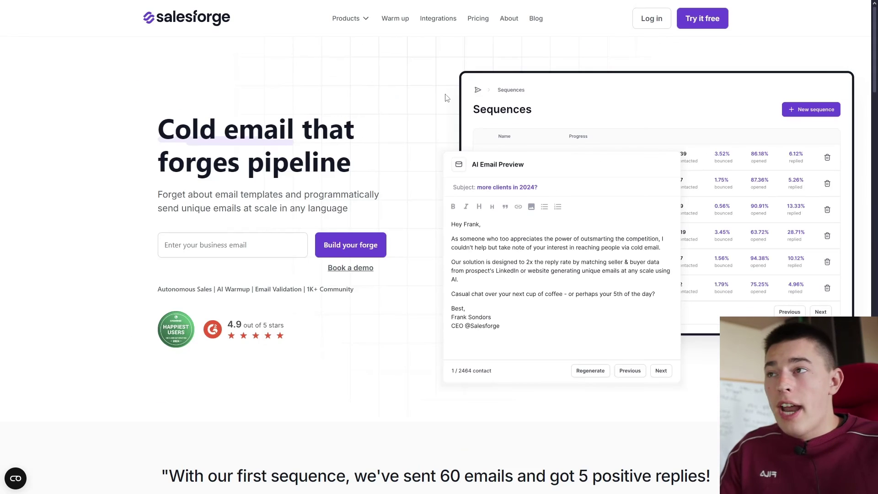
mouse_move(362, 22)
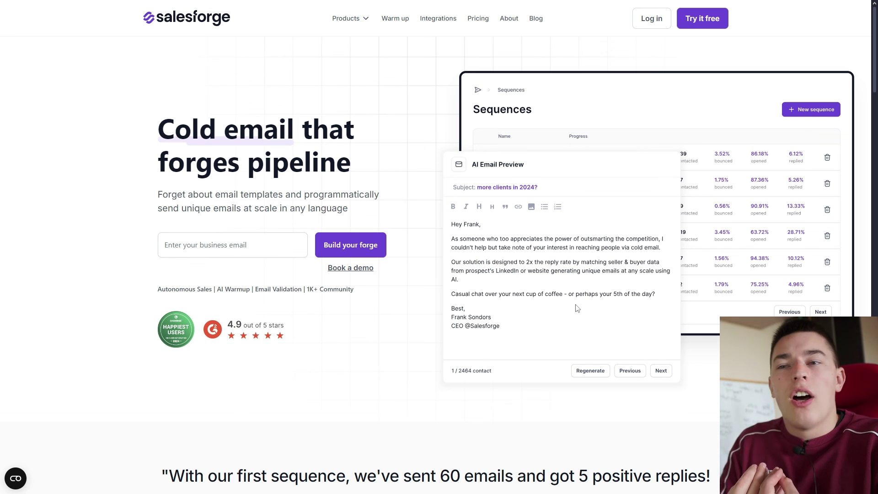
scroll(577, 308, down, 20)
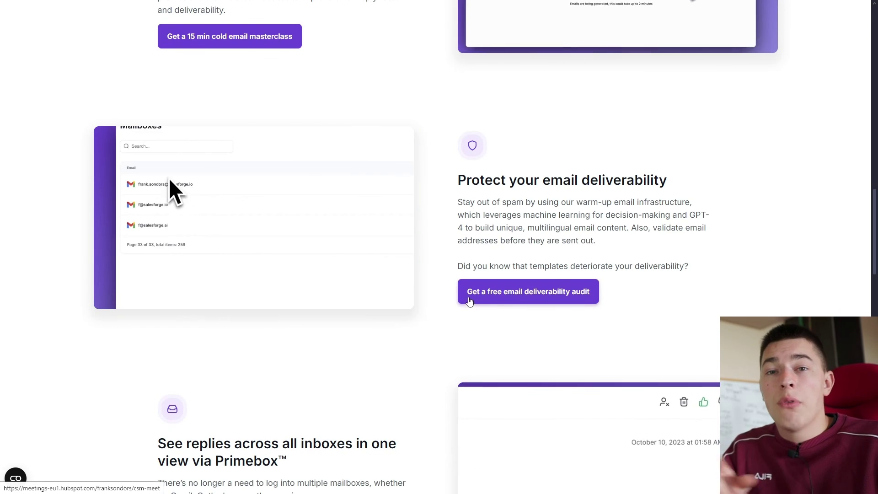
scroll(438, 283, down, 15)
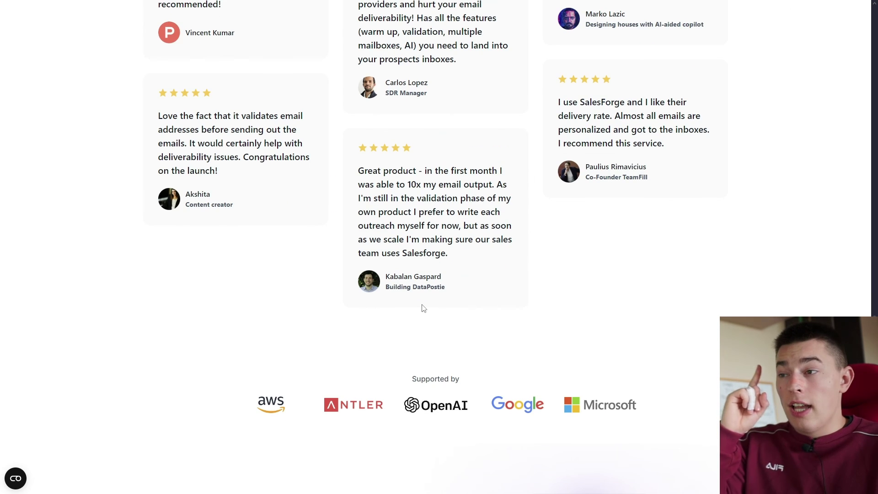
scroll(423, 307, down, 9)
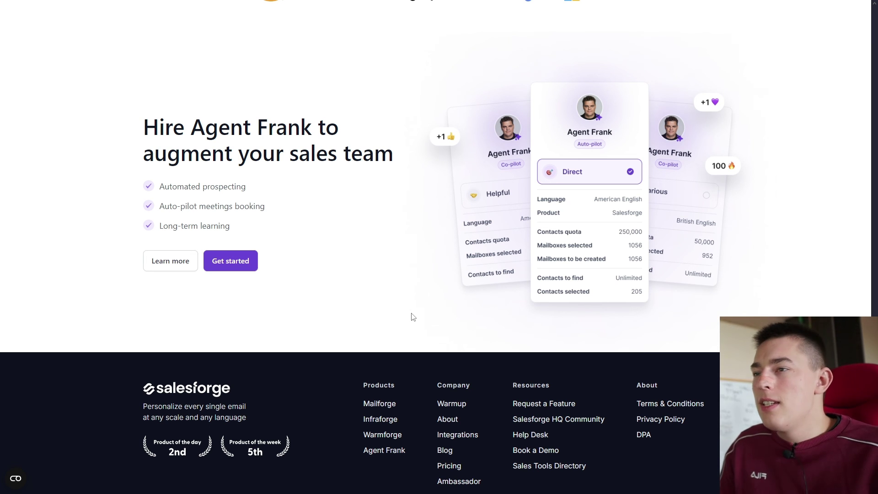
scroll(413, 317, up, 1)
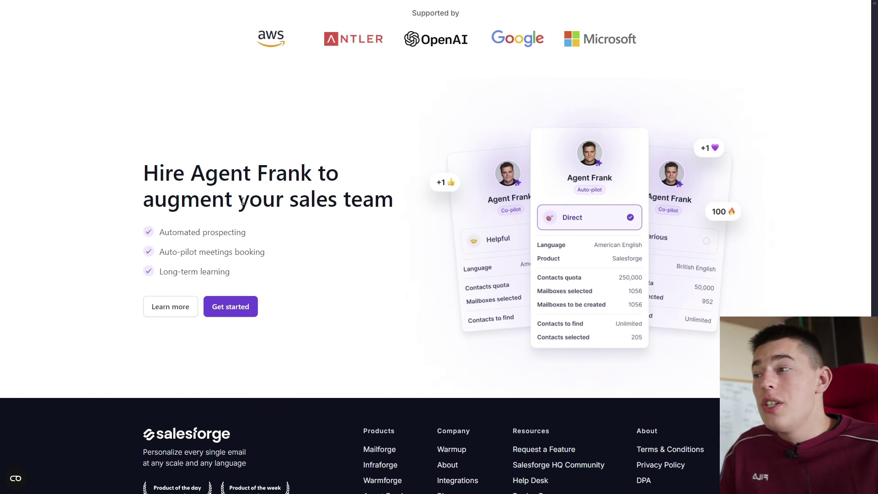
scroll(402, 86, up, 10)
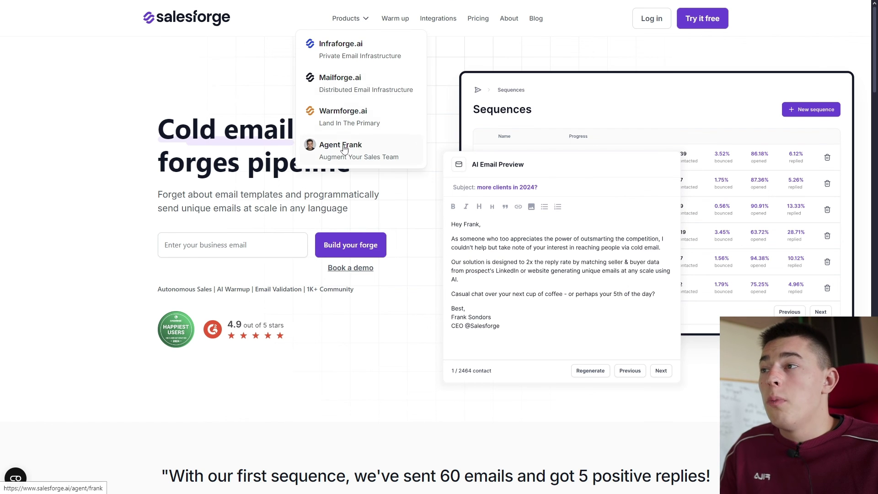
Browse the Agent Frank product page, its features, 4-step onboarding and Co-pilot/Auto-pilot choice
click(344, 145)
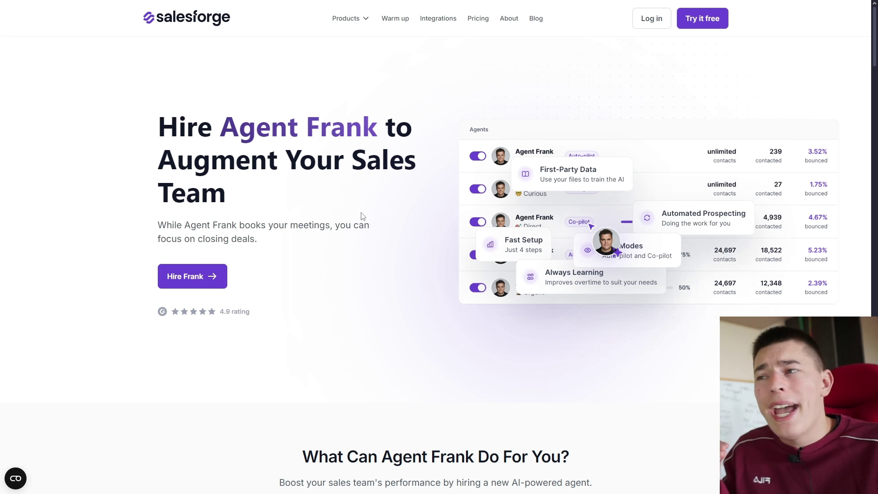
scroll(363, 220, down, 2)
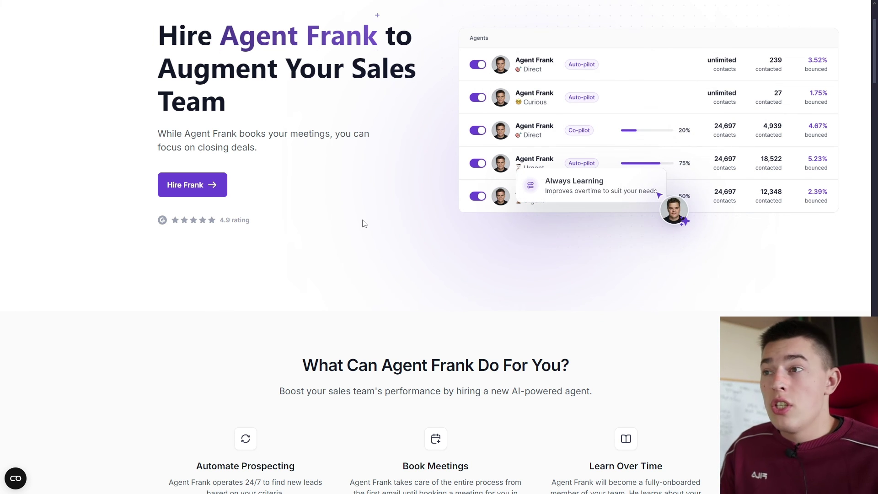
scroll(363, 223, down, 5)
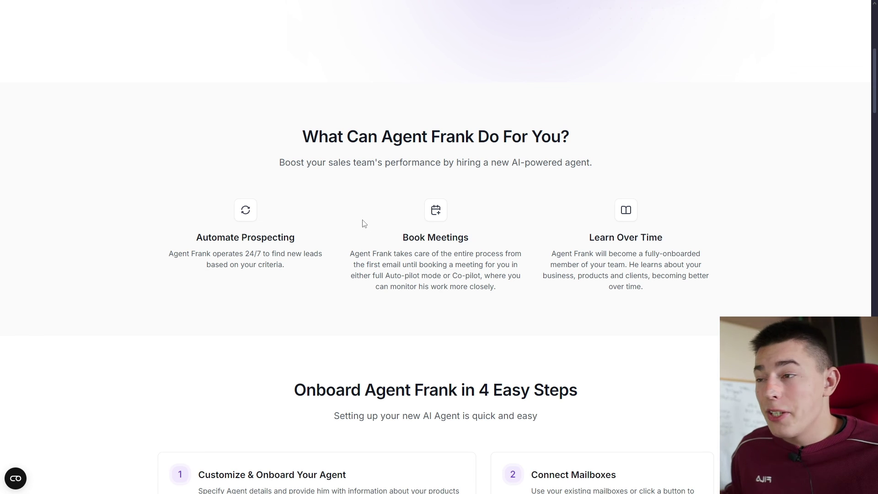
scroll(363, 223, down, 3)
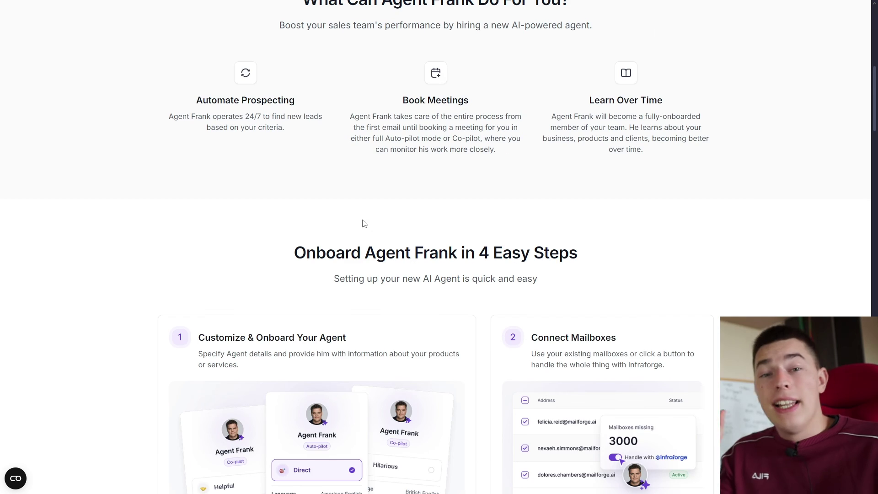
scroll(363, 223, down, 10)
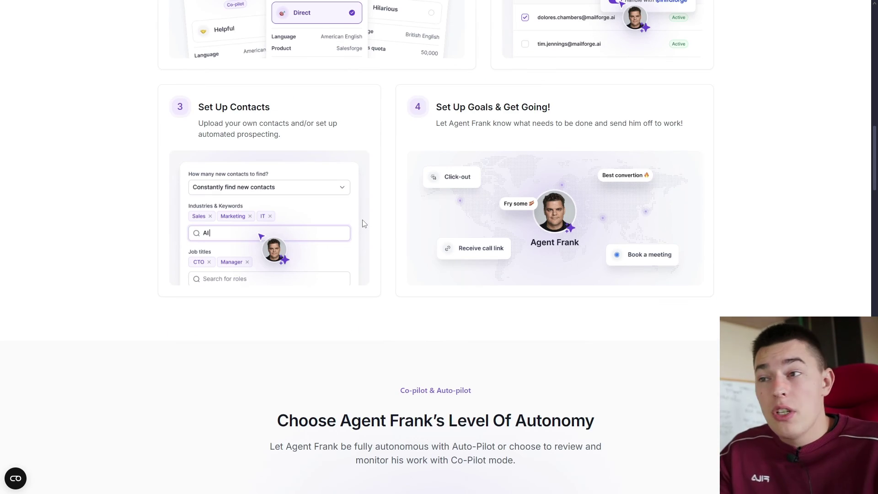